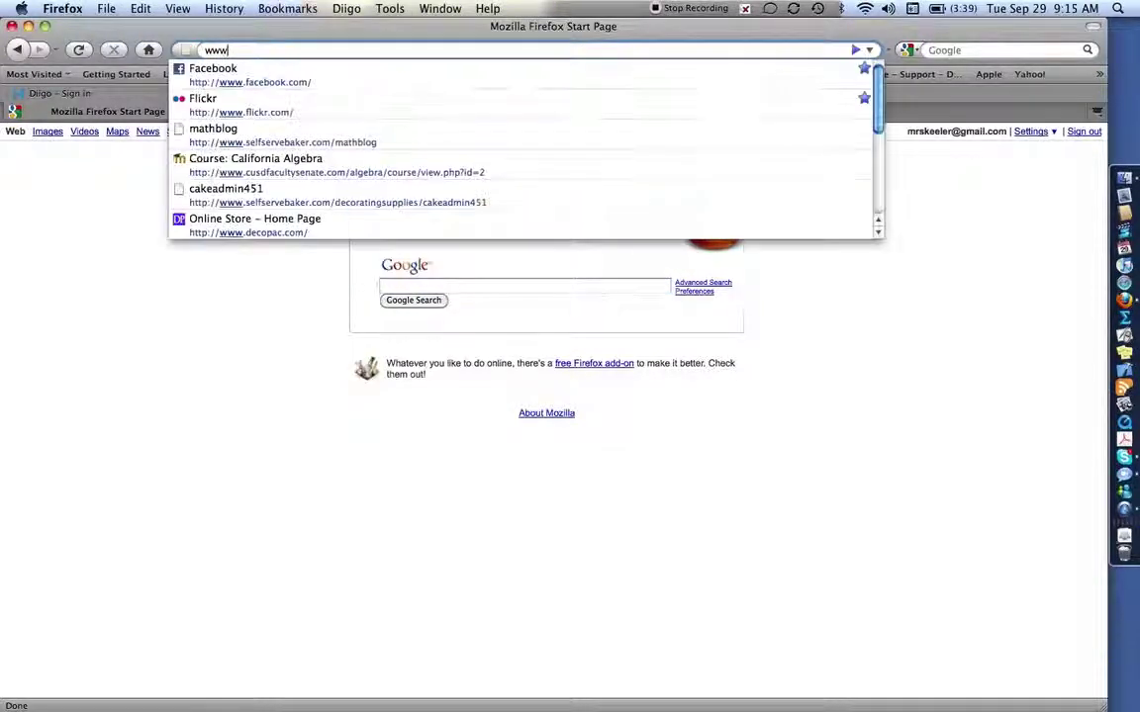
{"action": "type", "text": ".chsorderform.com/"}
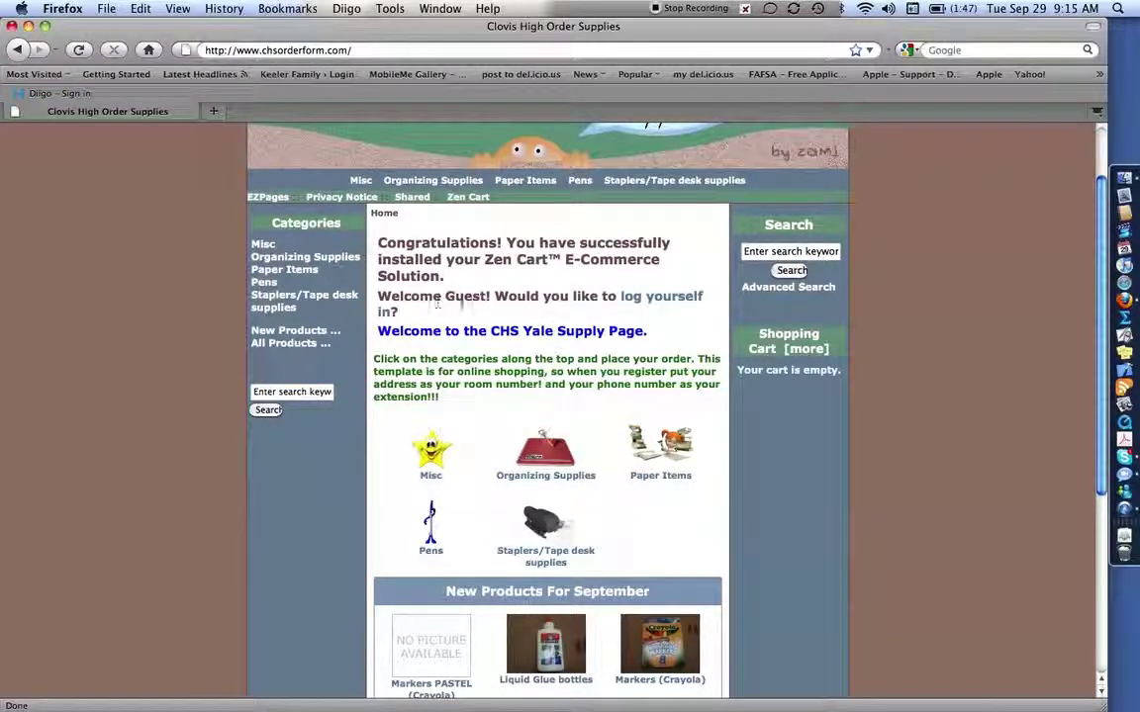
Go to the sign-in page, clear the prefilled email field, and scroll to the new-customer form
{"action": "left_click", "coordinate": [635, 298]}
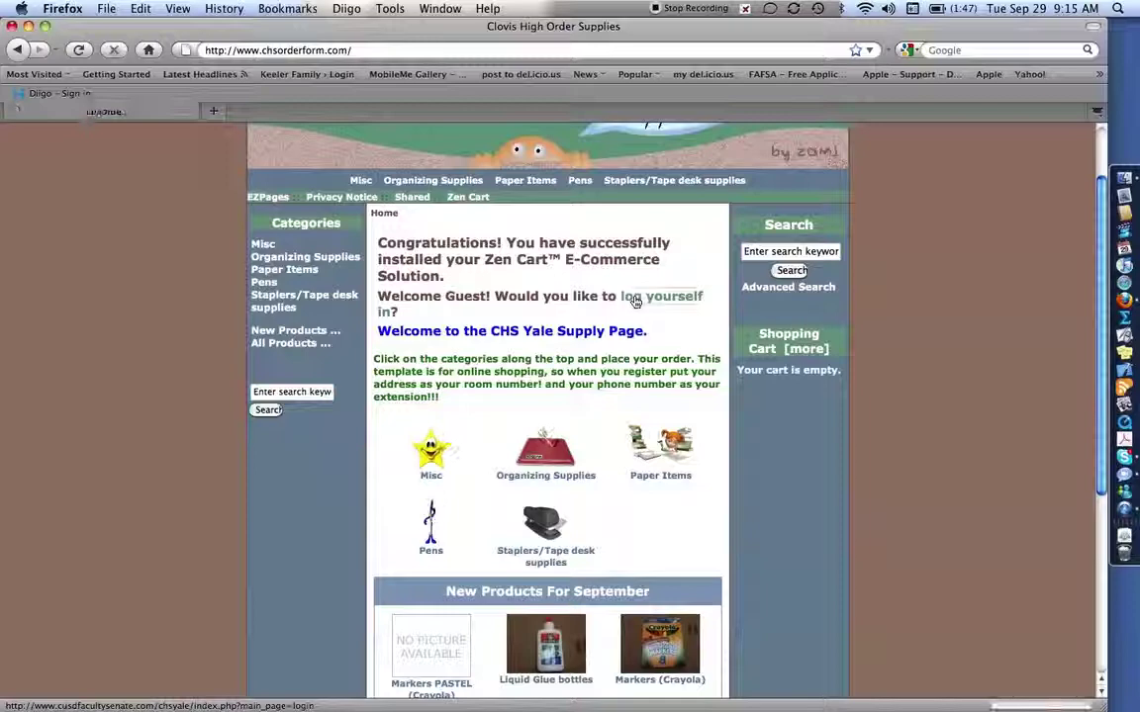
{"action": "double_click", "coordinate": [403, 404]}
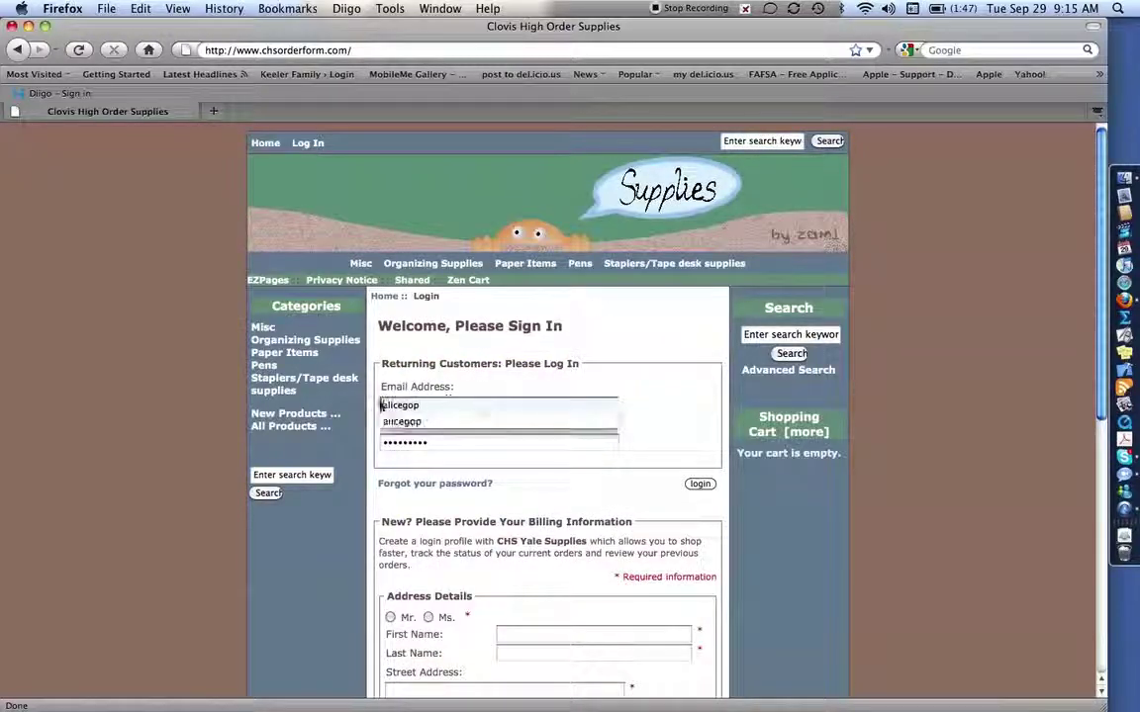
{"action": "key", "text": "BackSpace"}
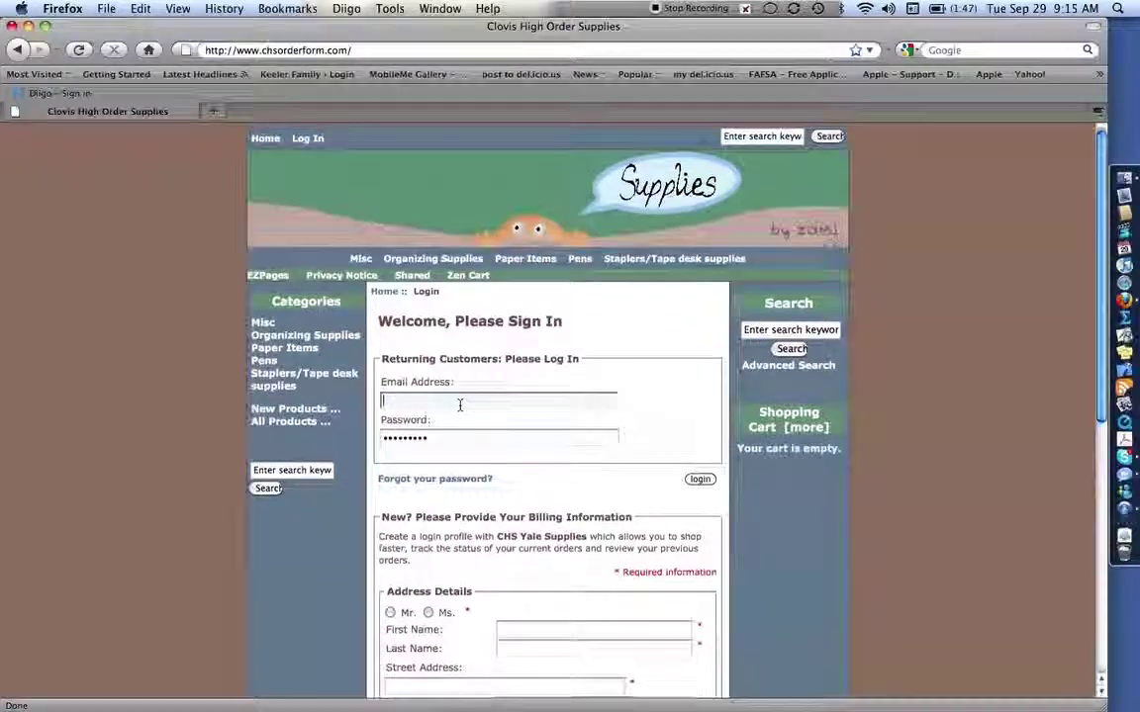
{"action": "scroll", "coordinate": [458, 415], "scroll_direction": "down", "scroll_amount": 3}
{"action": "scroll", "coordinate": [461, 407], "scroll_direction": "down", "scroll_amount": 5}
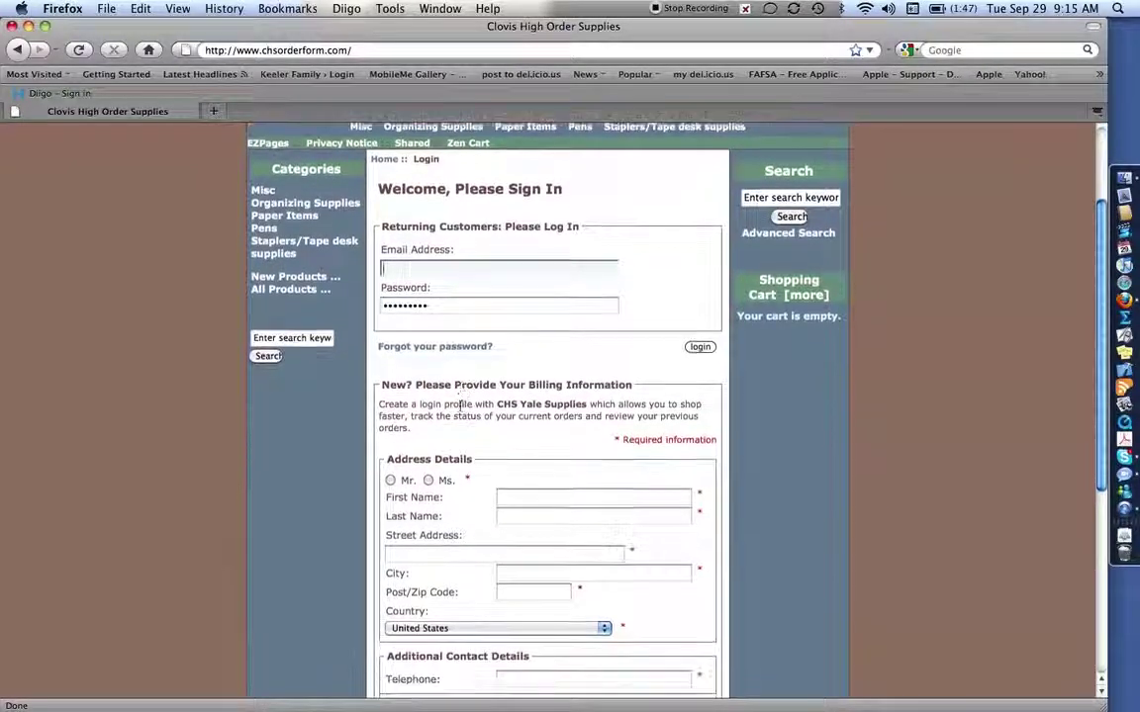
{"action": "scroll", "coordinate": [520, 430], "scroll_direction": "down", "scroll_amount": 1}
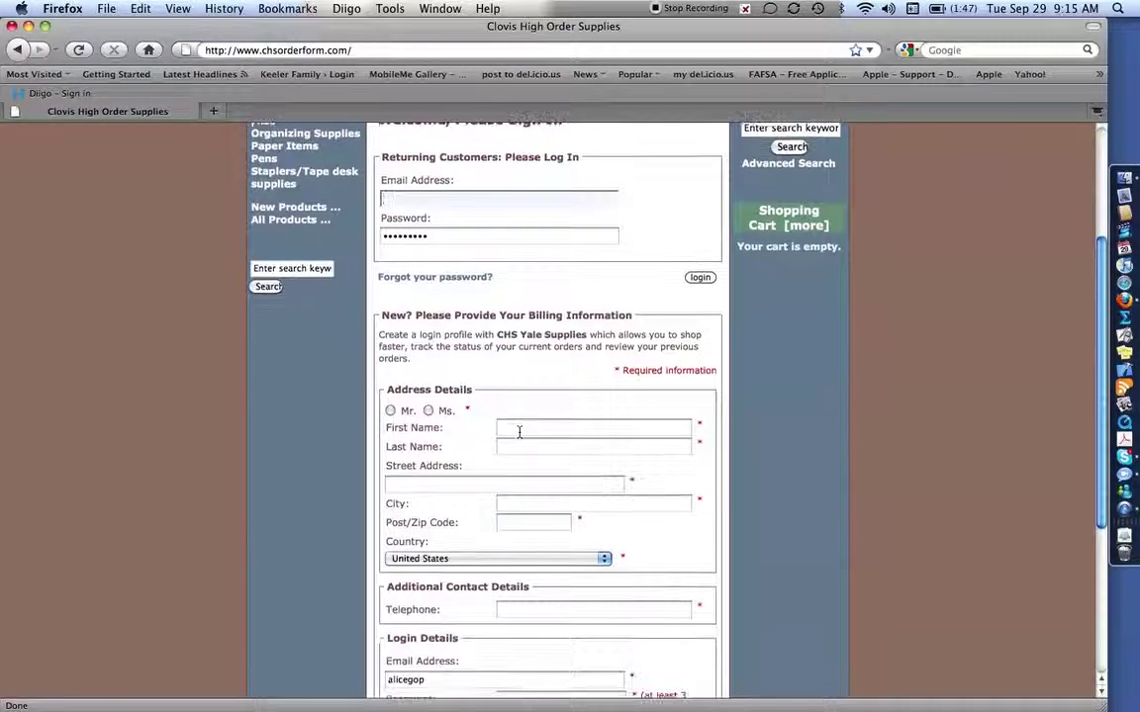
Choose Ms. as the title and enter the customer's first and last name
{"action": "left_click", "coordinate": [428, 411]}
{"action": "left_click", "coordinate": [510, 427]}
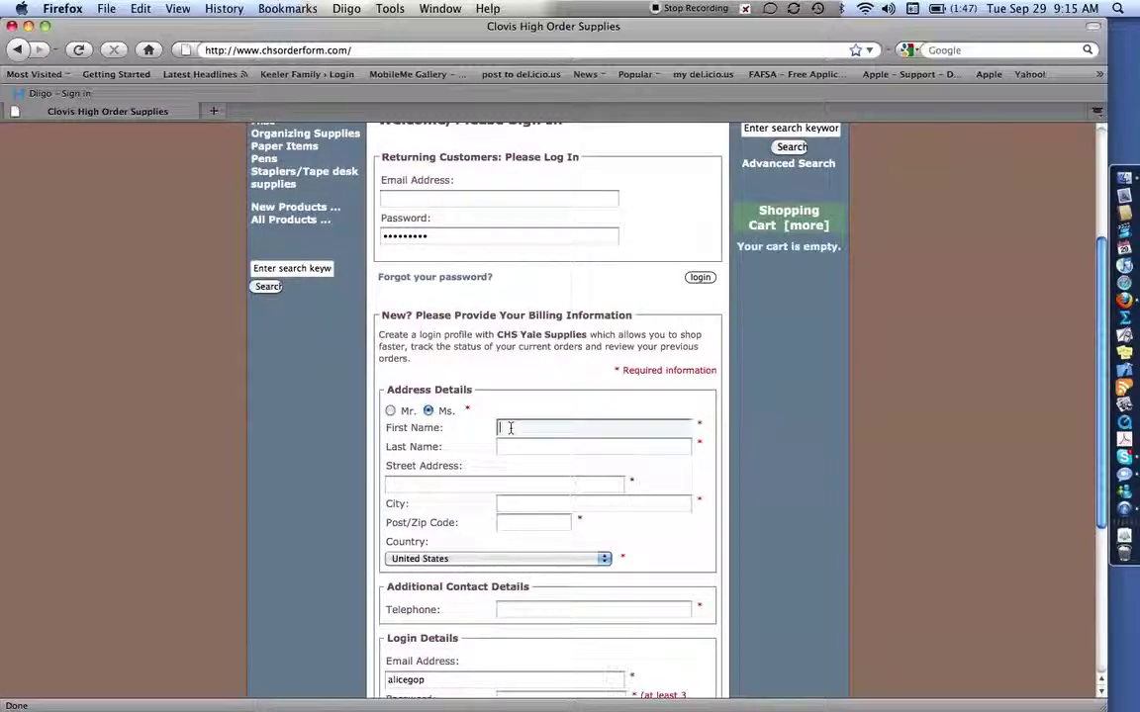
{"action": "key", "text": "Tab"}
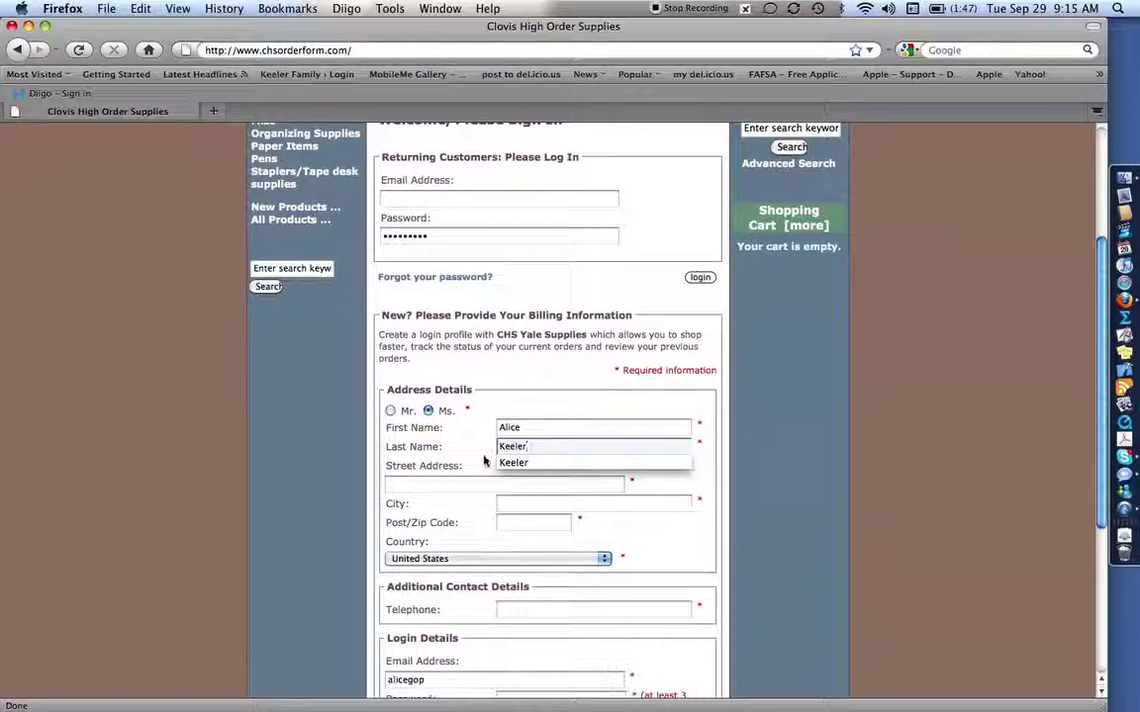
{"action": "key", "text": "Escape"}
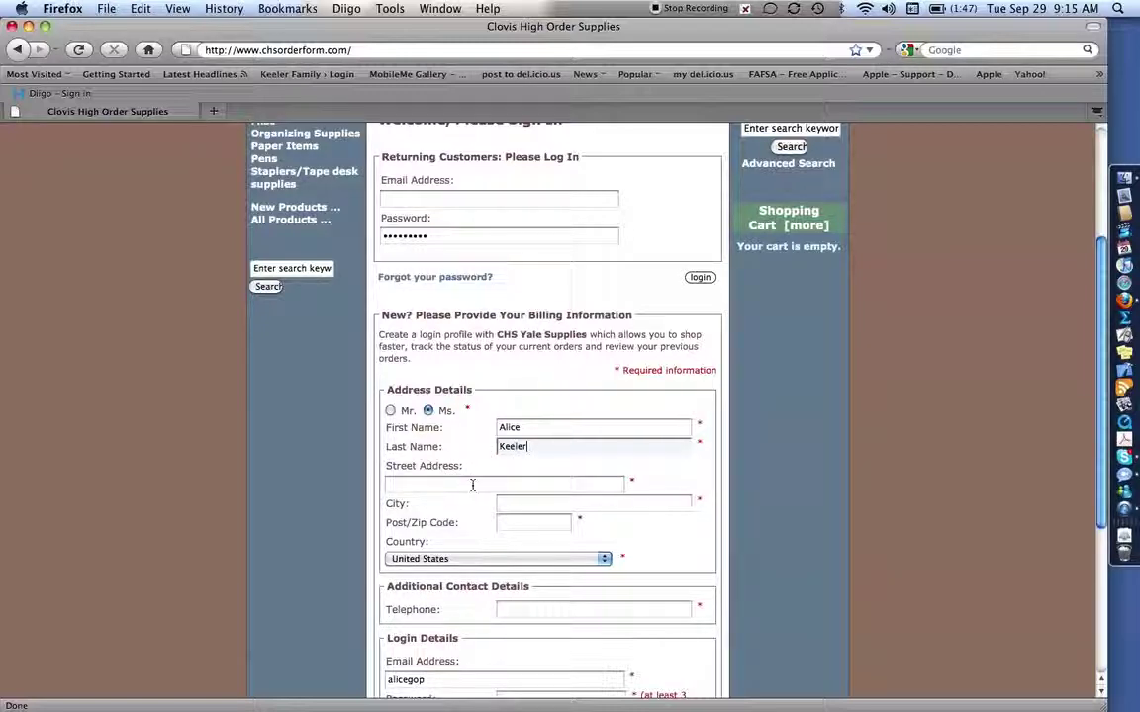
Enter the customer's room street address, city and zip code
{"action": "left_click", "coordinate": [468, 485]}
{"action": "type", "text": "Room D07"}
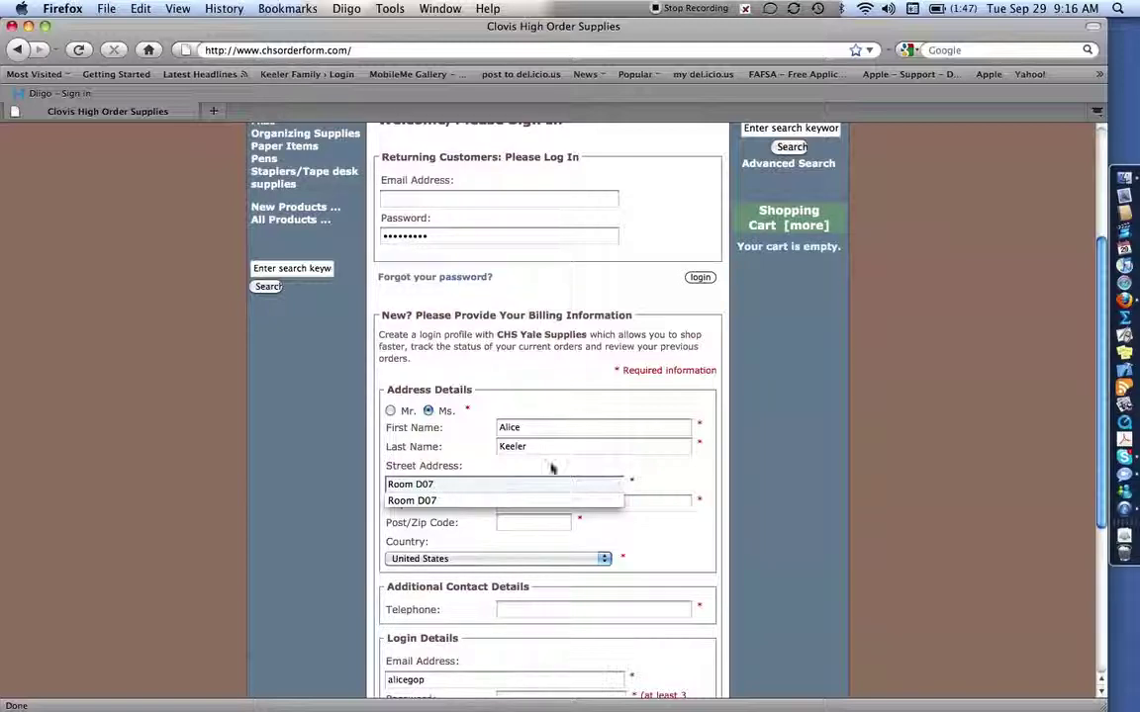
{"action": "left_click", "coordinate": [532, 504]}
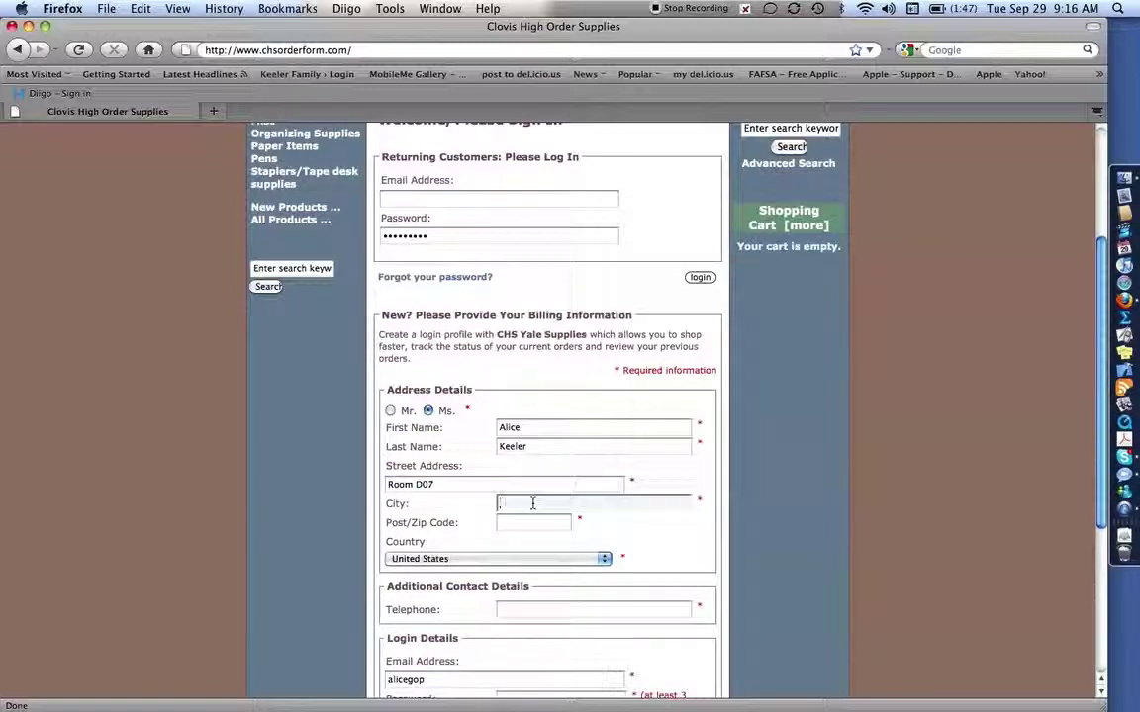
{"action": "type", "text": "Clo"}
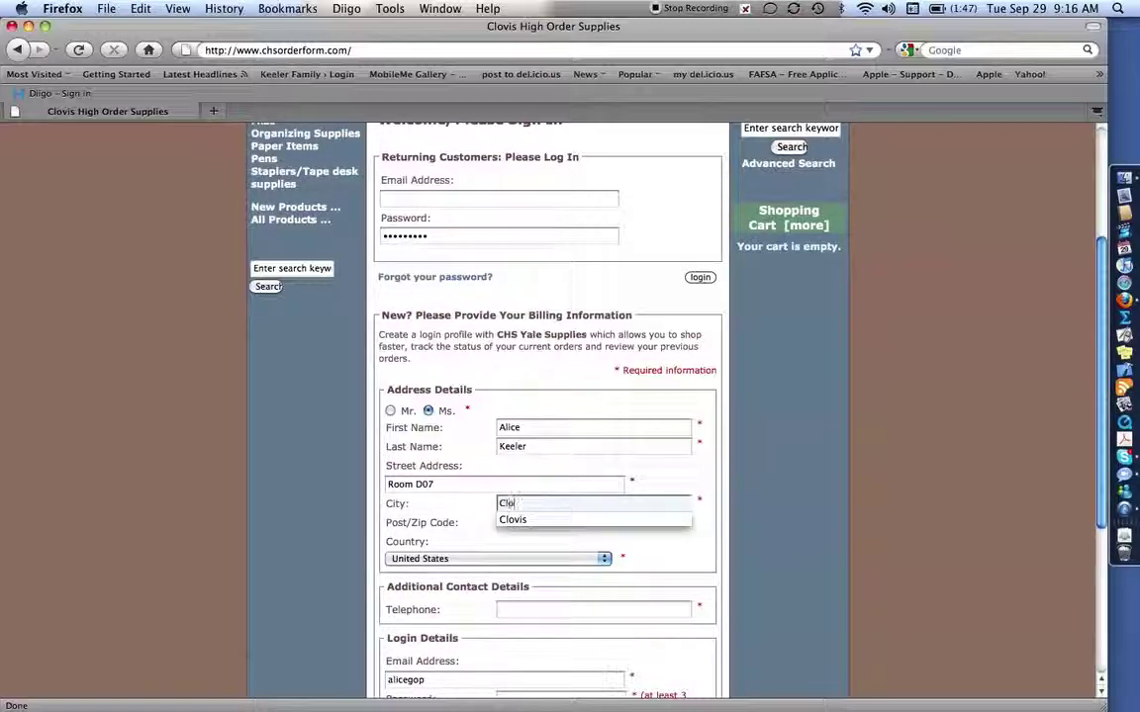
{"action": "type", "text": "vis"}
{"action": "left_click", "coordinate": [505, 522]}
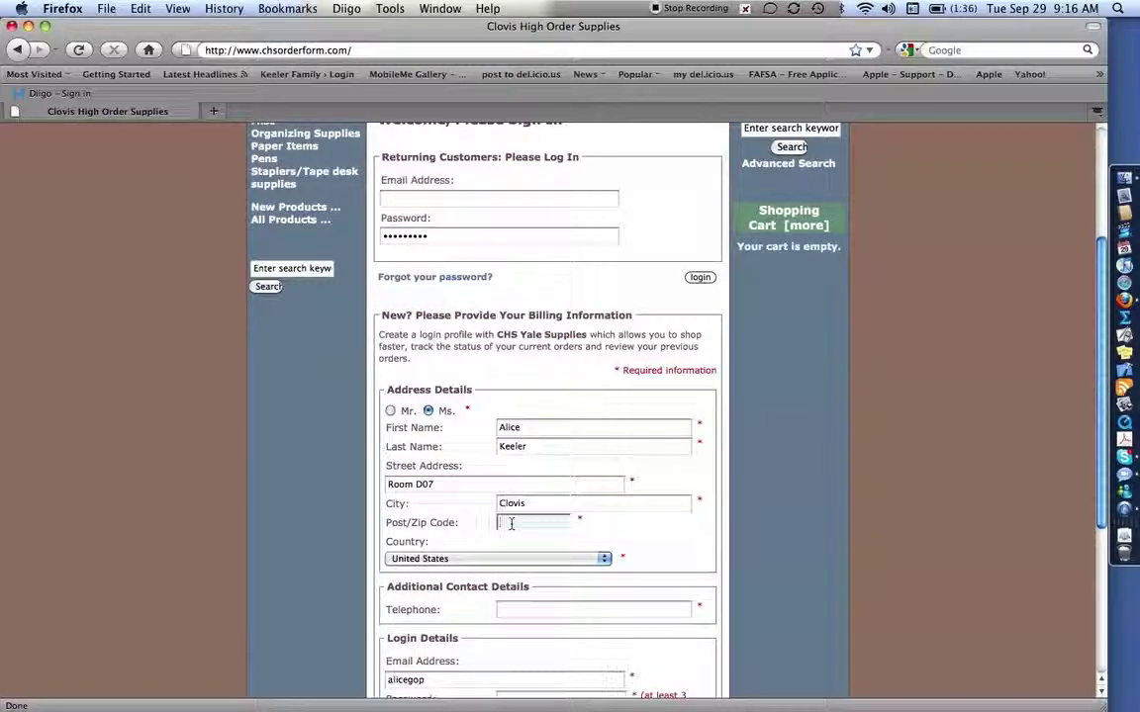
{"action": "type", "text": "93611"}
{"action": "scroll", "coordinate": [556, 528], "scroll_direction": "down", "scroll_amount": 1}
{"action": "key", "text": "shift+Tab"}
{"action": "key", "text": "shift+Tab"}
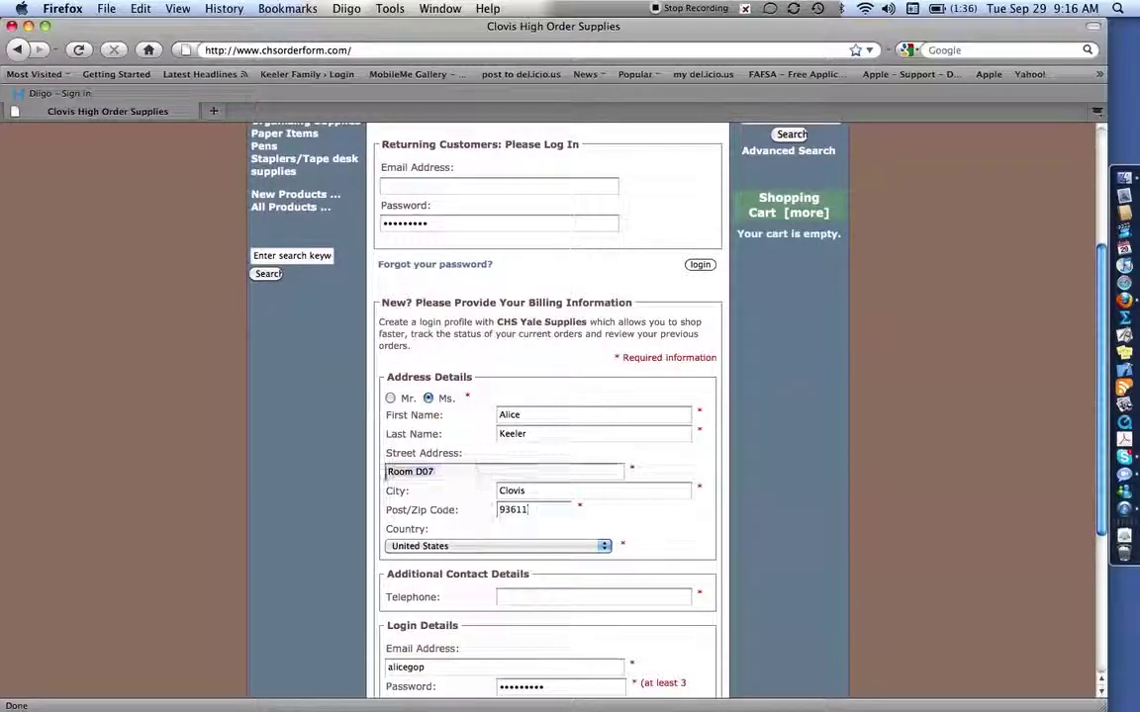
{"action": "scroll", "coordinate": [584, 548], "scroll_direction": "down", "scroll_amount": 2}
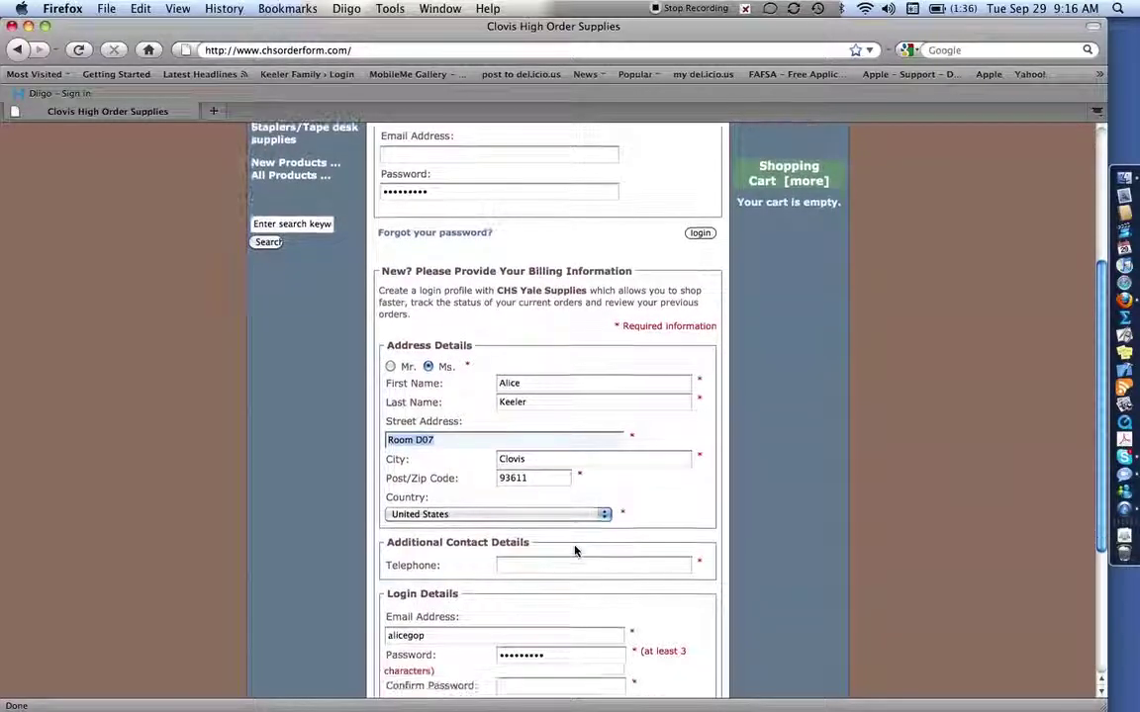
Enter the telephone number, replace the login email with the customer's address, and type the password
{"action": "left_click", "coordinate": [553, 566]}
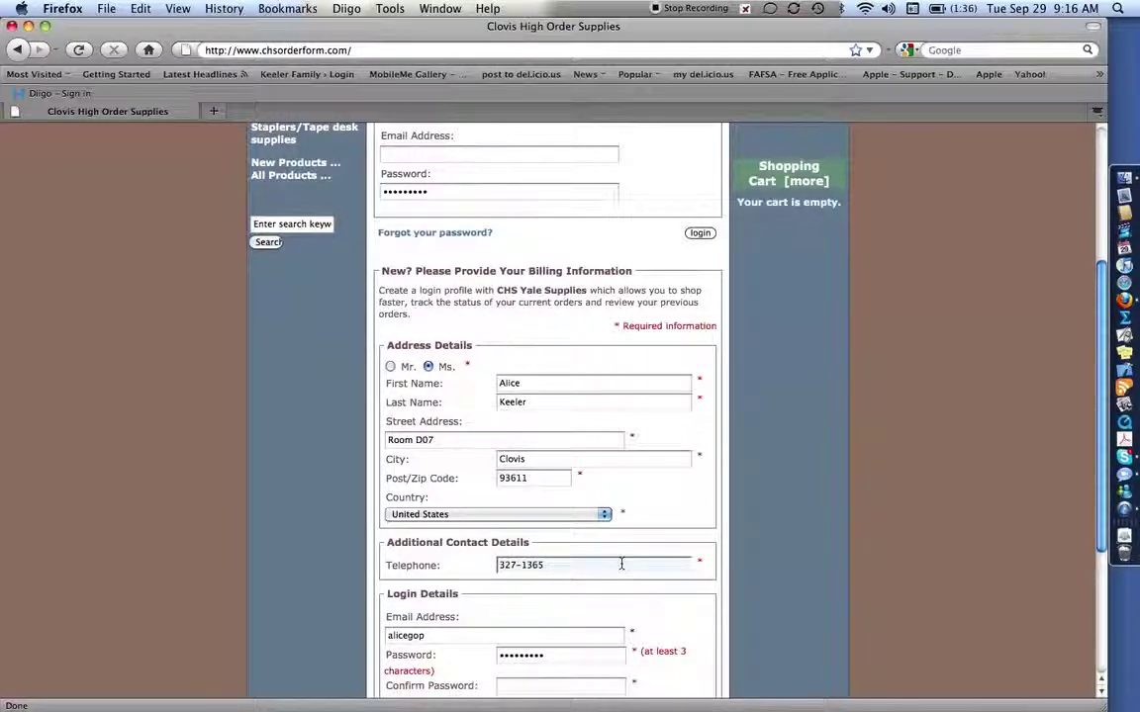
{"action": "scroll", "coordinate": [622, 564], "scroll_direction": "down", "scroll_amount": 3}
{"action": "scroll", "coordinate": [621, 564], "scroll_direction": "down", "scroll_amount": 5}
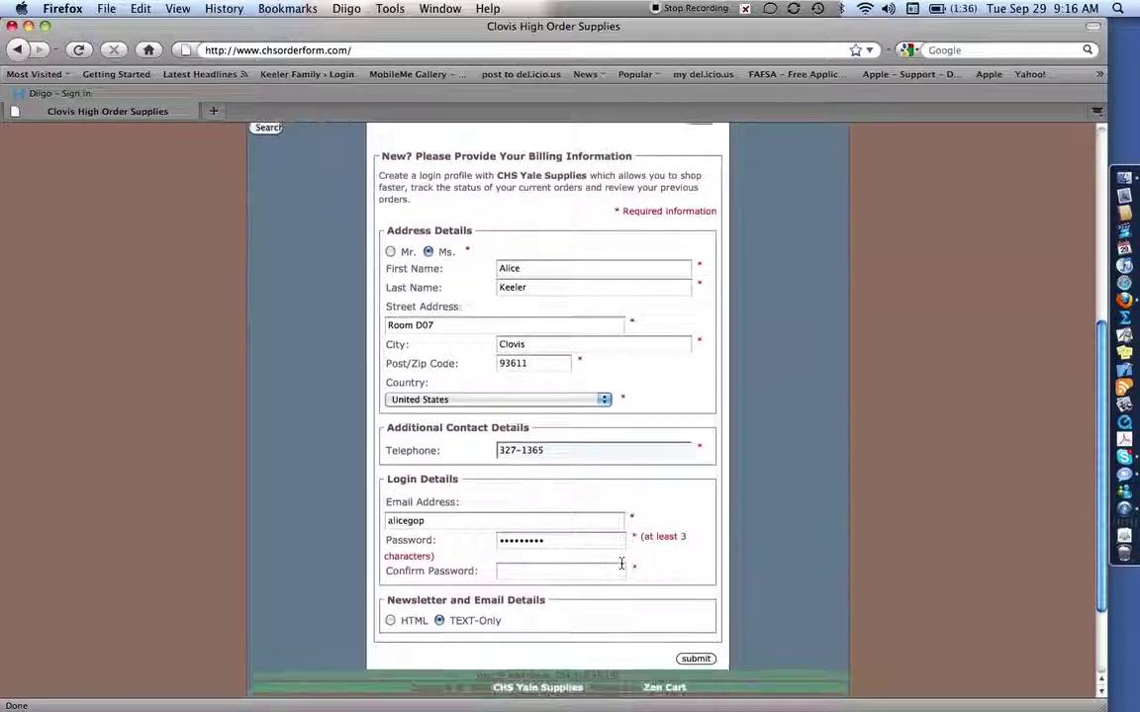
{"action": "left_click_drag", "start_coordinate": [509, 522], "coordinate": [350, 518]}
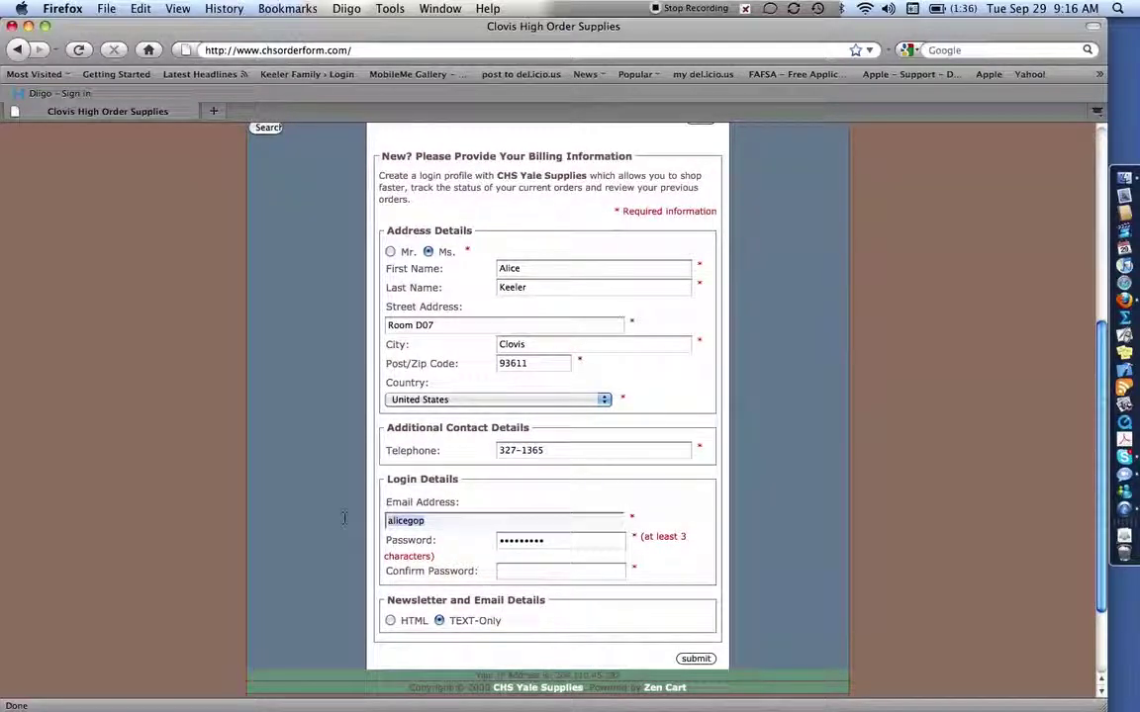
{"action": "left_click", "coordinate": [501, 540]}
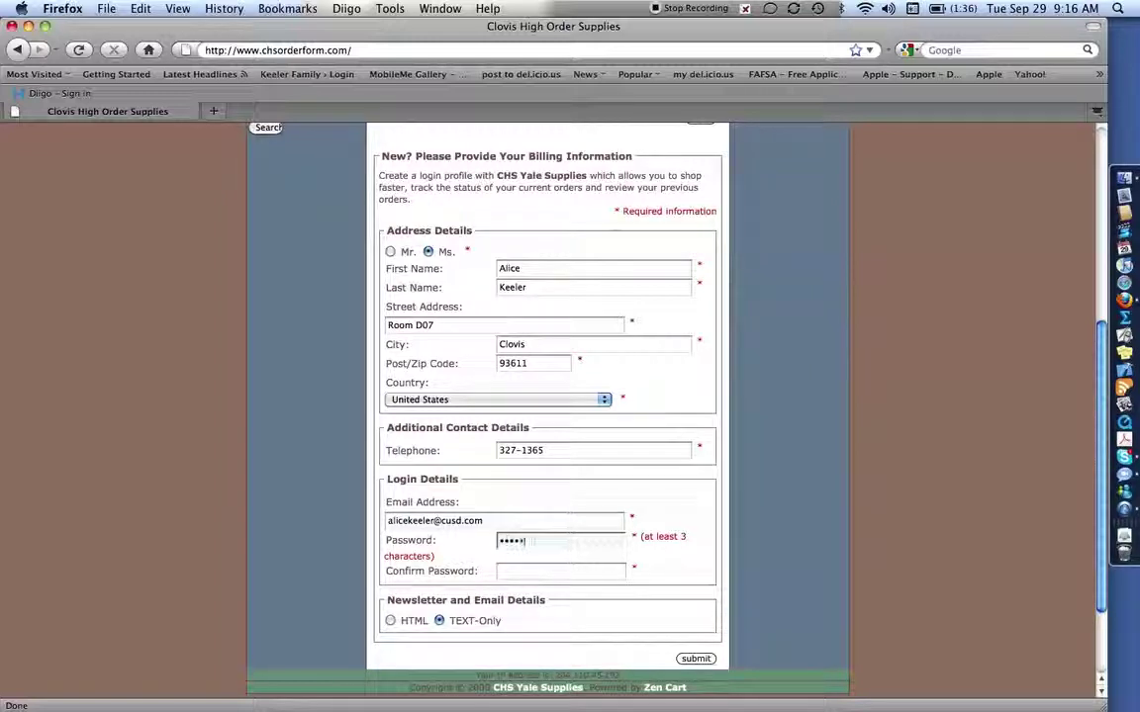
{"action": "type", "text": "•"}
{"action": "left_click", "coordinate": [513, 572]}
Confirm the password, create the account, and open the Staplers/Tape desk supplies category
{"action": "type", "text": "•••"}
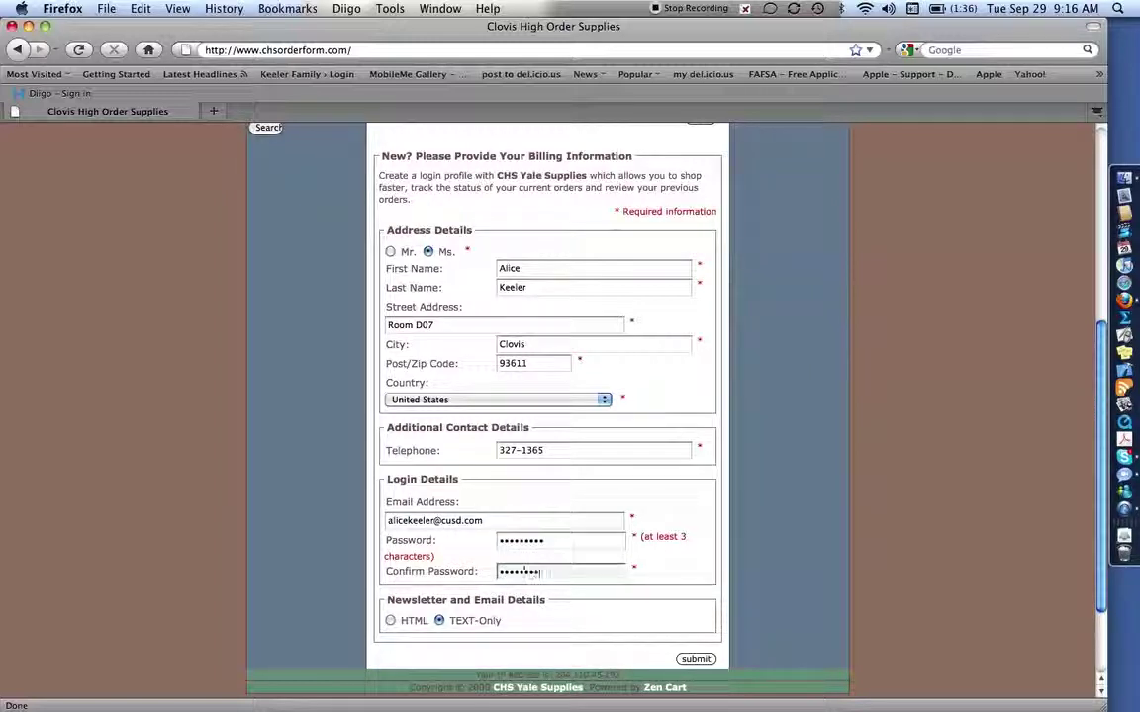
{"action": "left_click", "coordinate": [695, 658]}
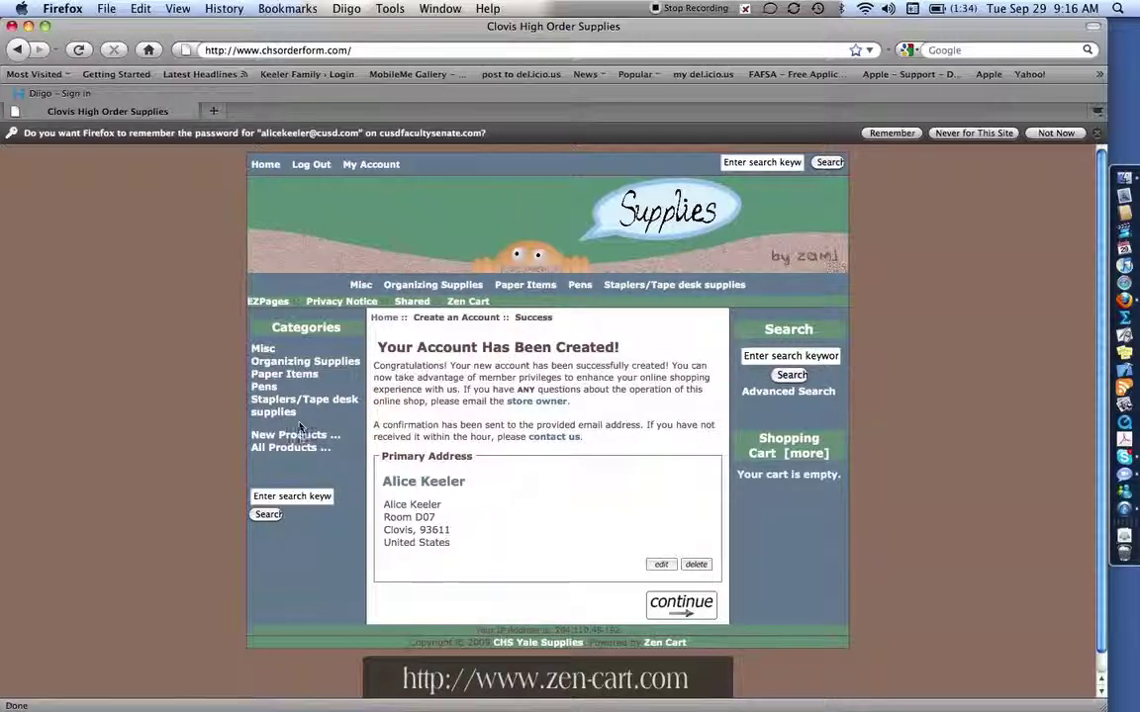
{"action": "left_click", "coordinate": [294, 406]}
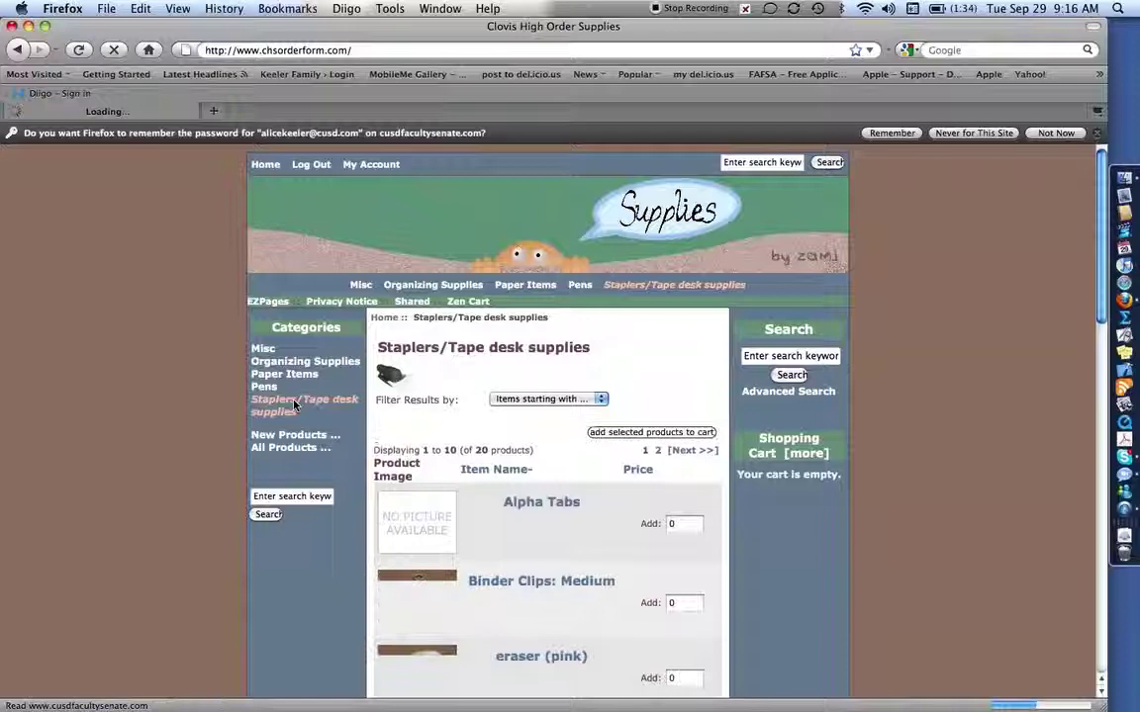
Run keyword searches for 'stapler' and then 'pencil', then go to Organizing Supplies
{"action": "left_click", "coordinate": [770, 357]}
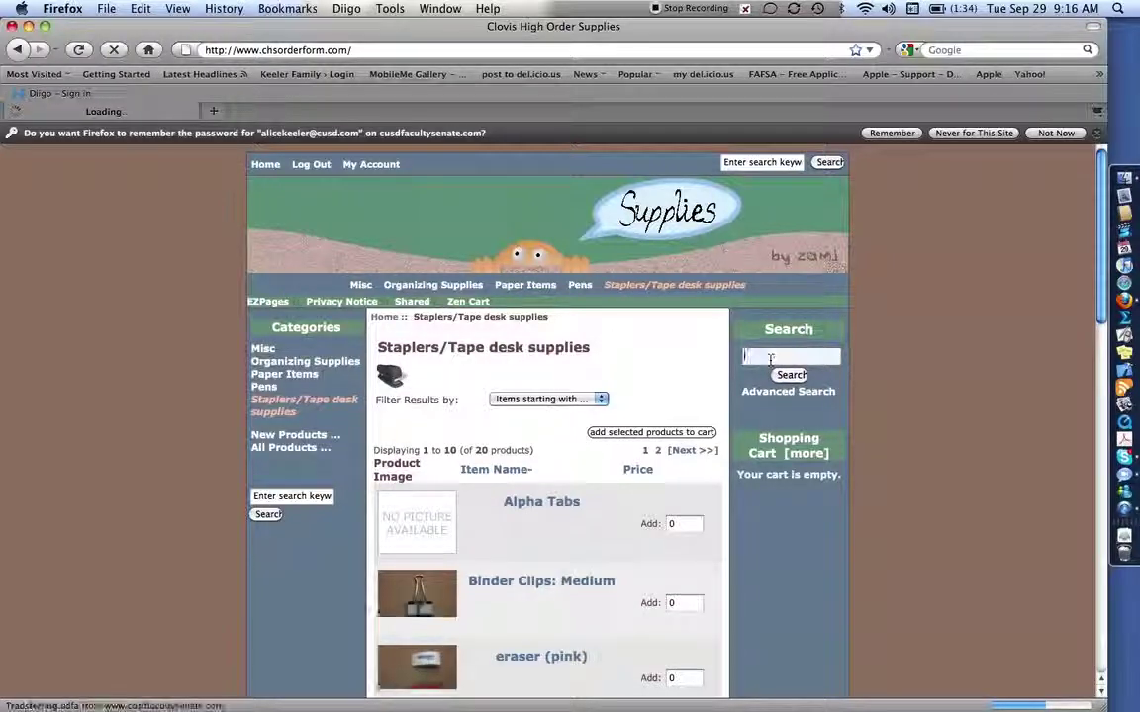
{"action": "type", "text": "stapler"}
{"action": "key", "text": "Return"}
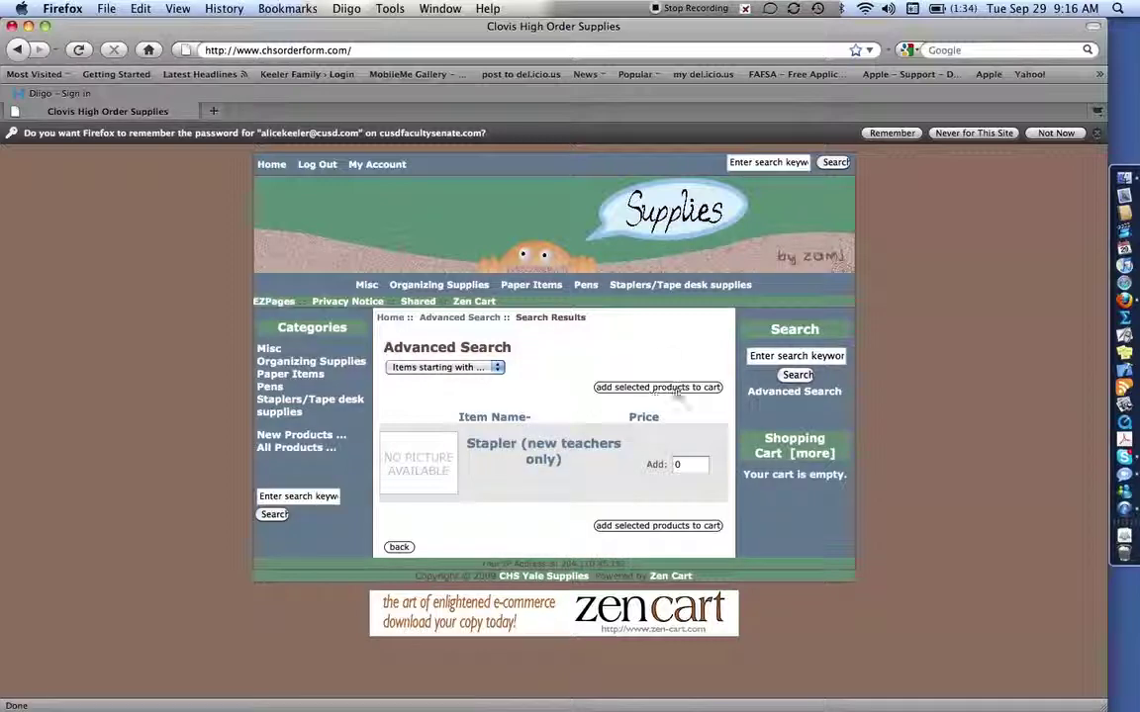
{"action": "left_click", "coordinate": [748, 355]}
{"action": "type", "text": "penci"}
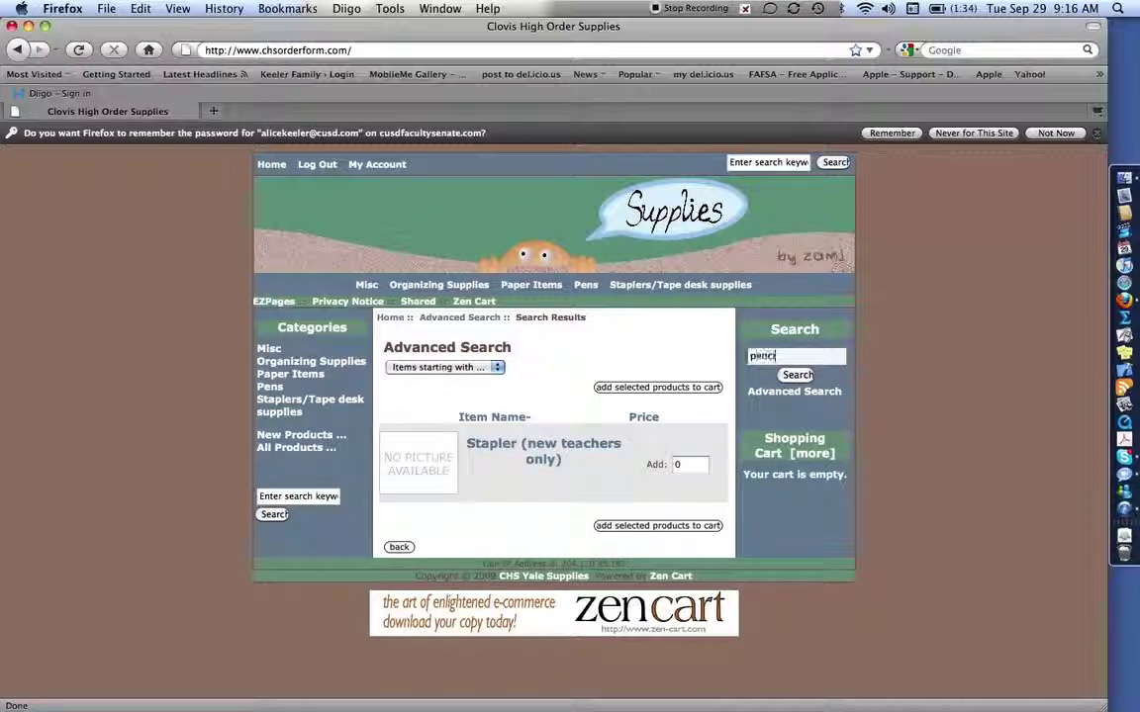
{"action": "type", "text": "l"}
{"action": "key", "text": "Return"}
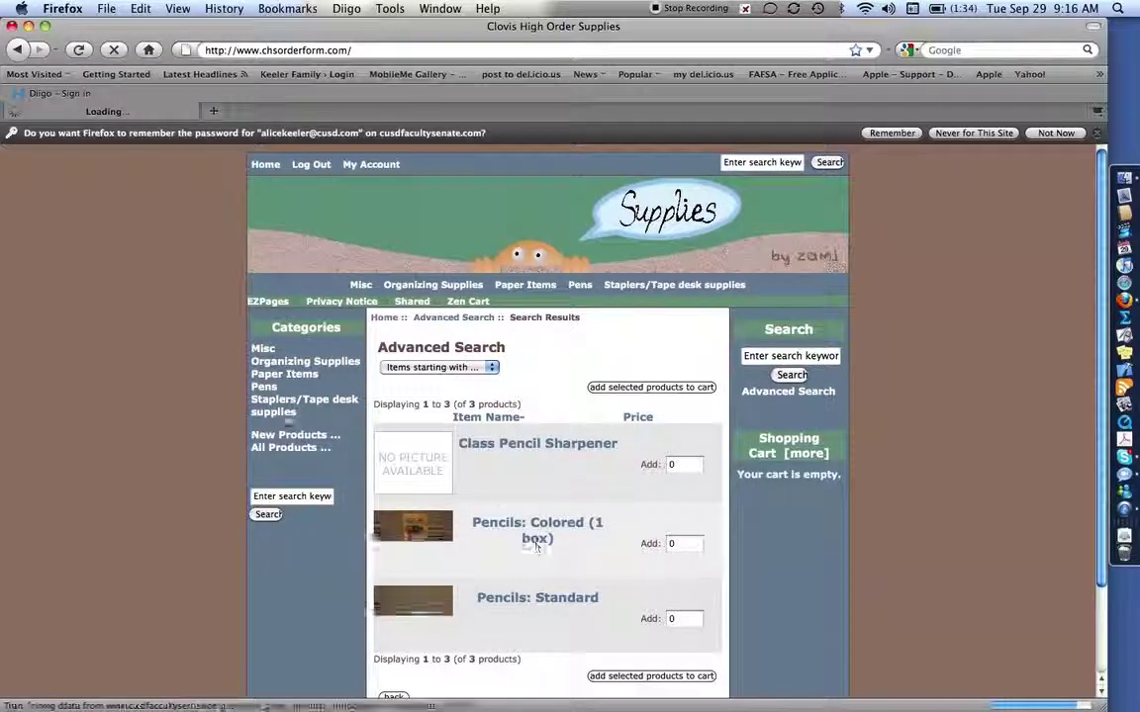
{"action": "left_click", "coordinate": [287, 364]}
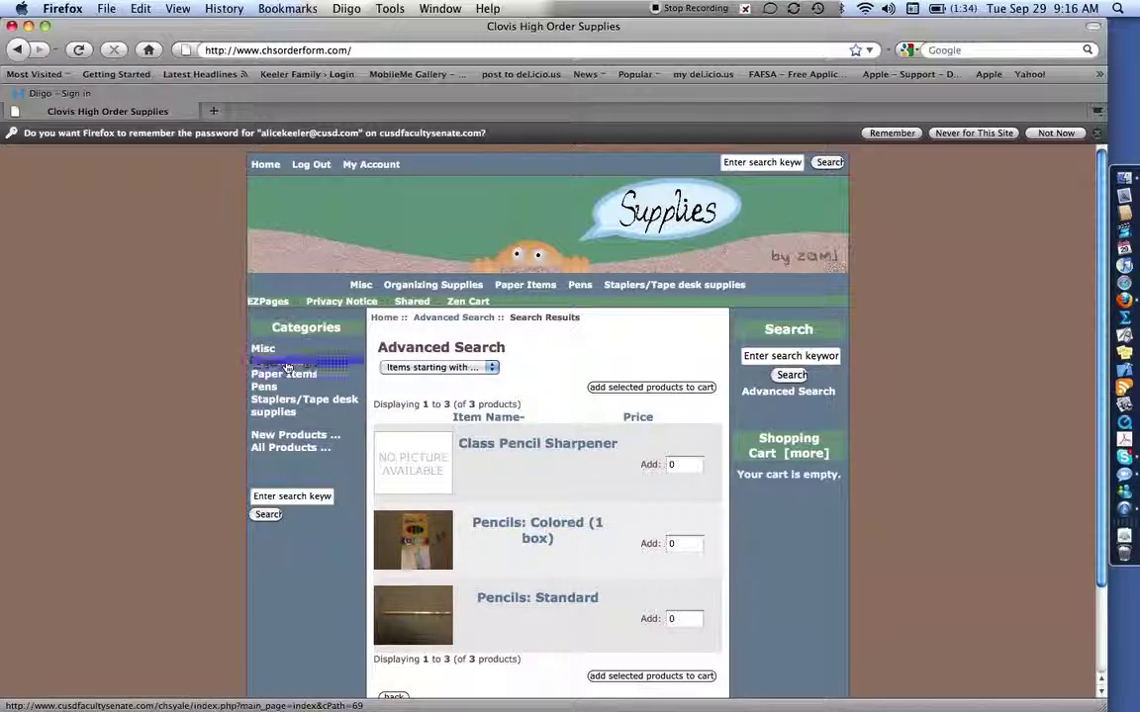
Add 200 Binder: 3" and 300 Binder: 1" from Organizing Supplies to the cart
{"action": "scroll", "coordinate": [524, 433], "scroll_direction": "down", "scroll_amount": 2}
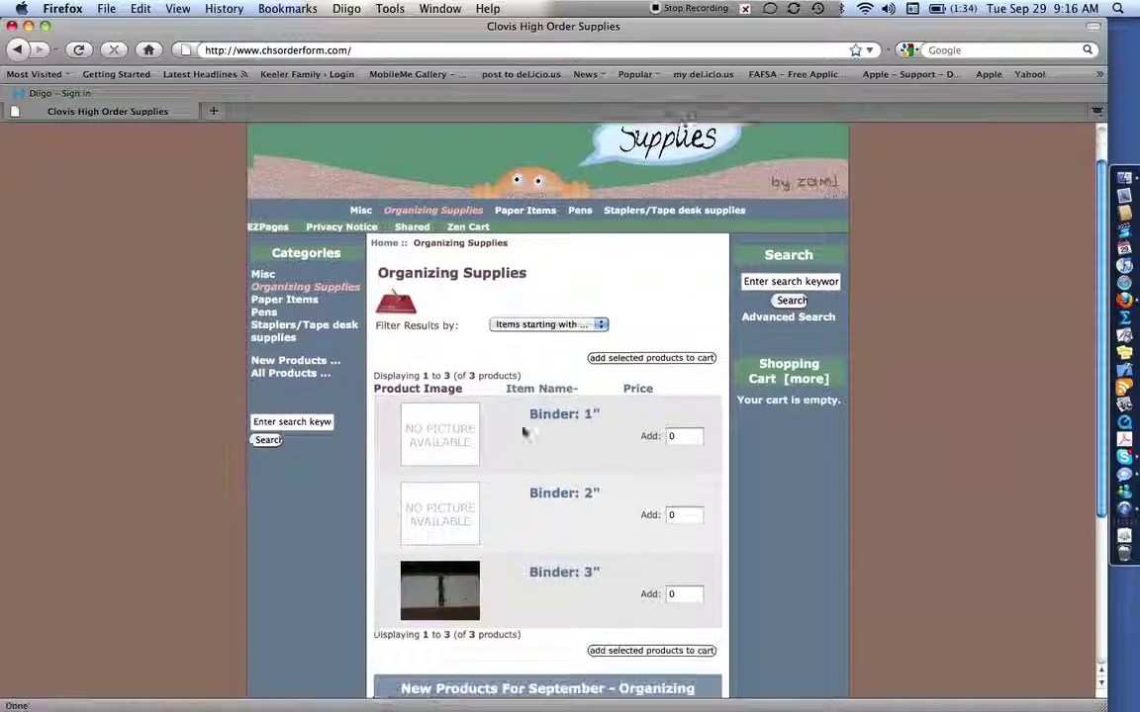
{"action": "scroll", "coordinate": [525, 434], "scroll_direction": "down", "scroll_amount": 3}
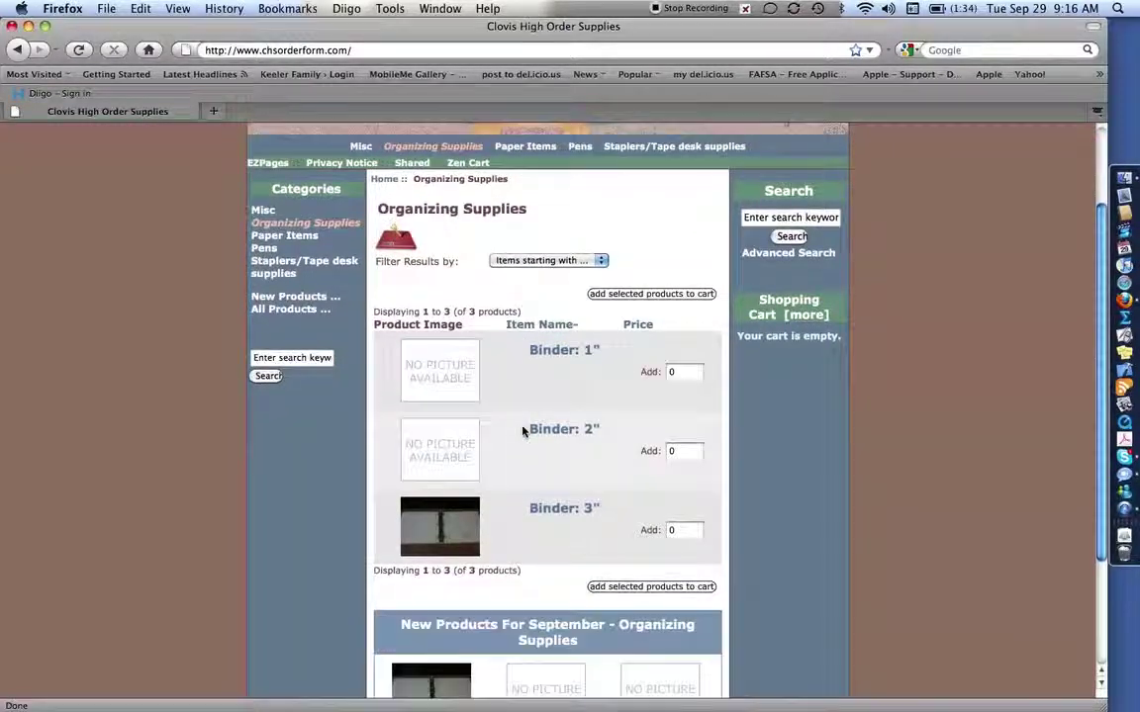
{"action": "double_click", "coordinate": [679, 531]}
{"action": "type", "text": "100"}
{"action": "left_click", "coordinate": [672, 371]}
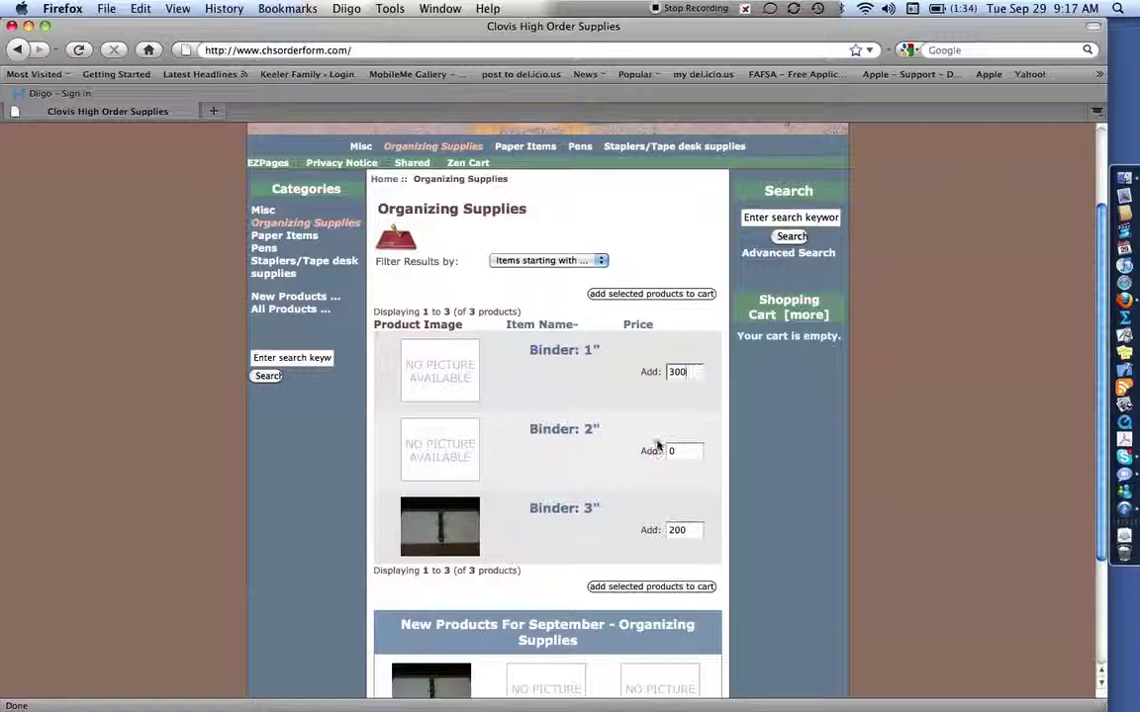
{"action": "left_click", "coordinate": [652, 587]}
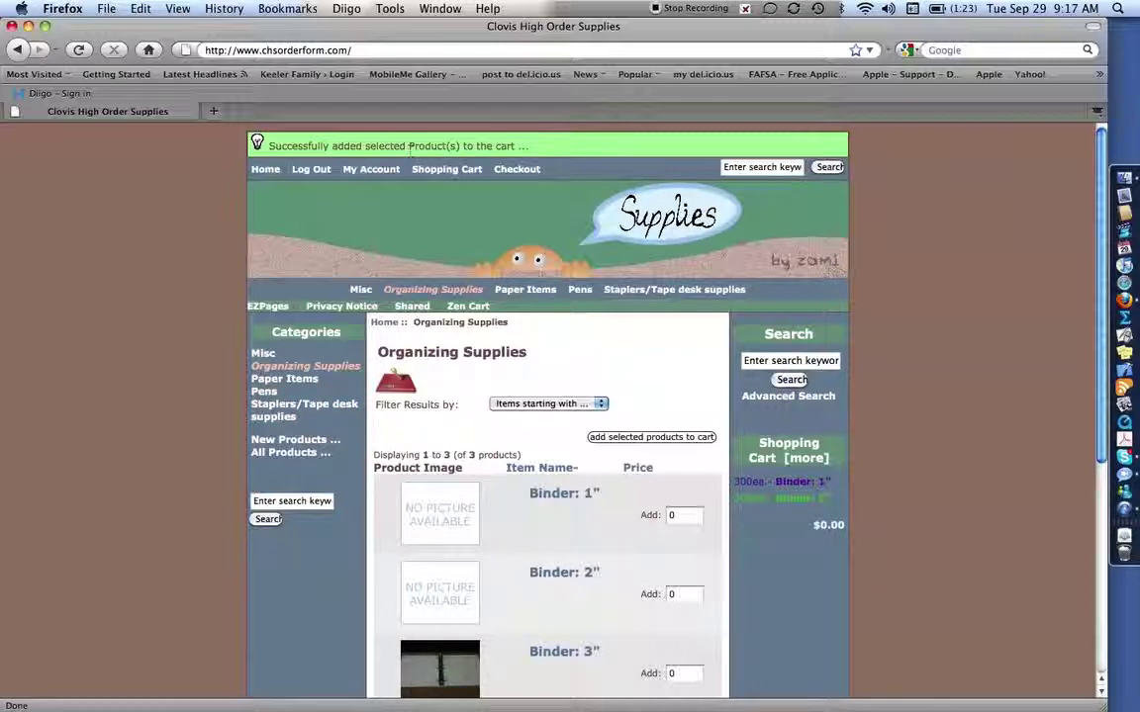
In Pens, add 2000 Dry Erase: Black and 50 Highlighter: Yellow to the cart
{"action": "left_click", "coordinate": [263, 391]}
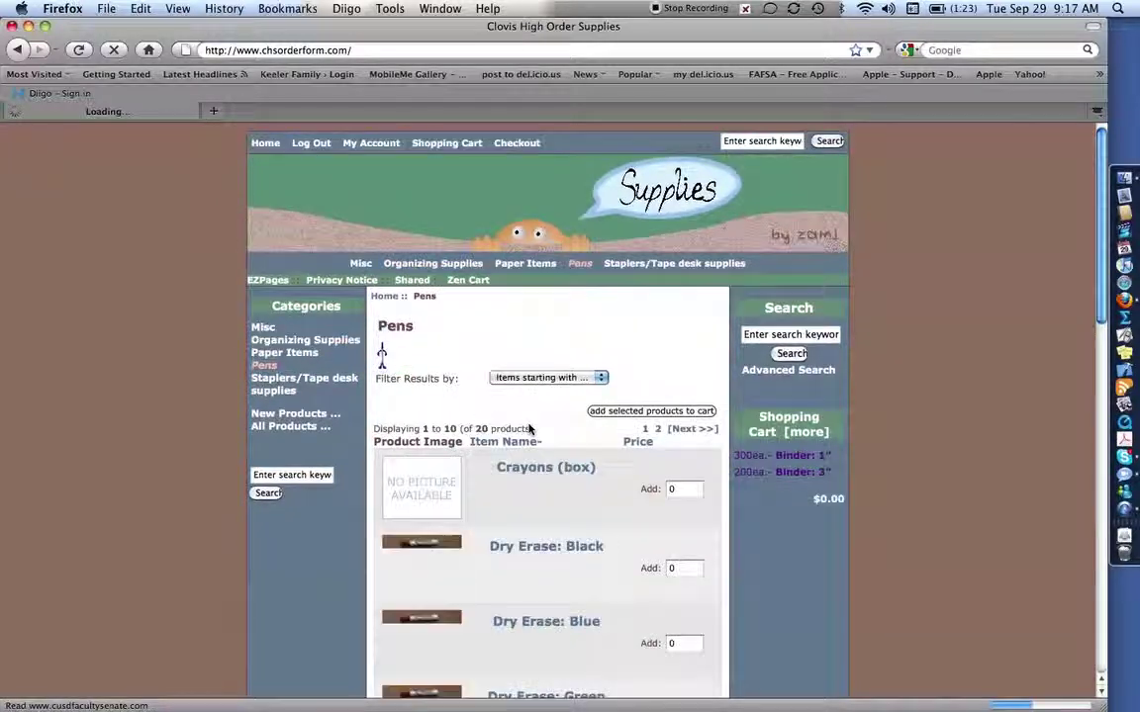
{"action": "scroll", "coordinate": [684, 495], "scroll_direction": "down", "scroll_amount": 2}
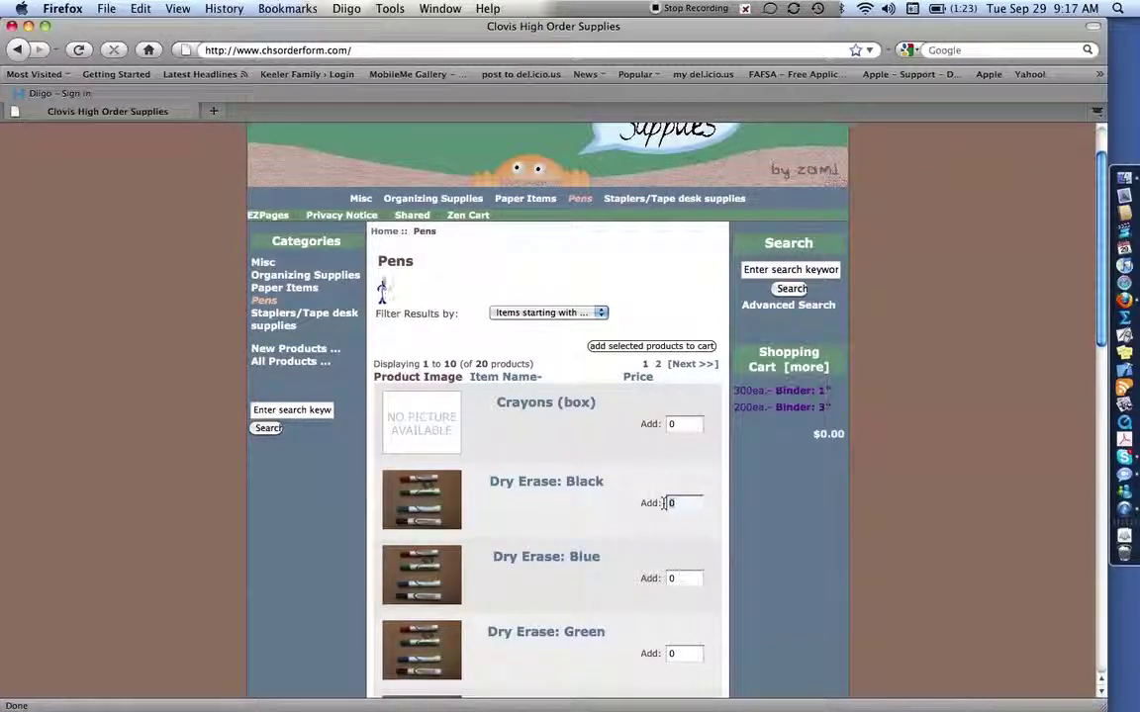
{"action": "type", "text": "2000"}
{"action": "scroll", "coordinate": [663, 503], "scroll_direction": "down", "scroll_amount": 3}
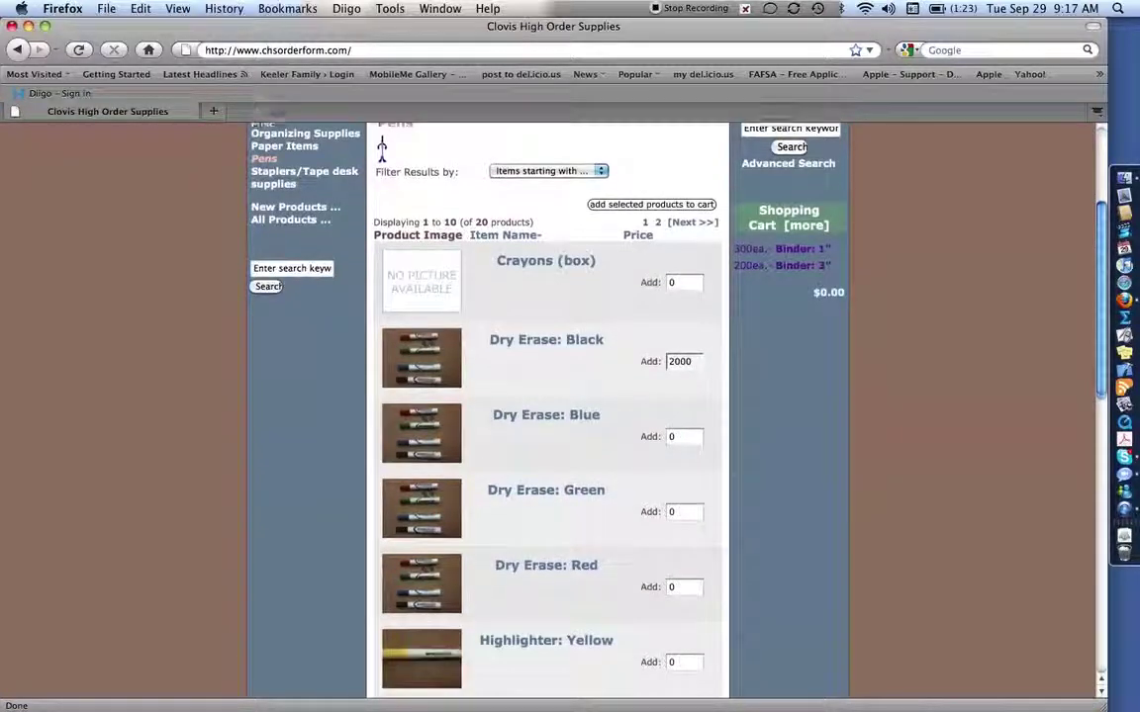
{"action": "scroll", "coordinate": [661, 509], "scroll_direction": "down", "scroll_amount": 1}
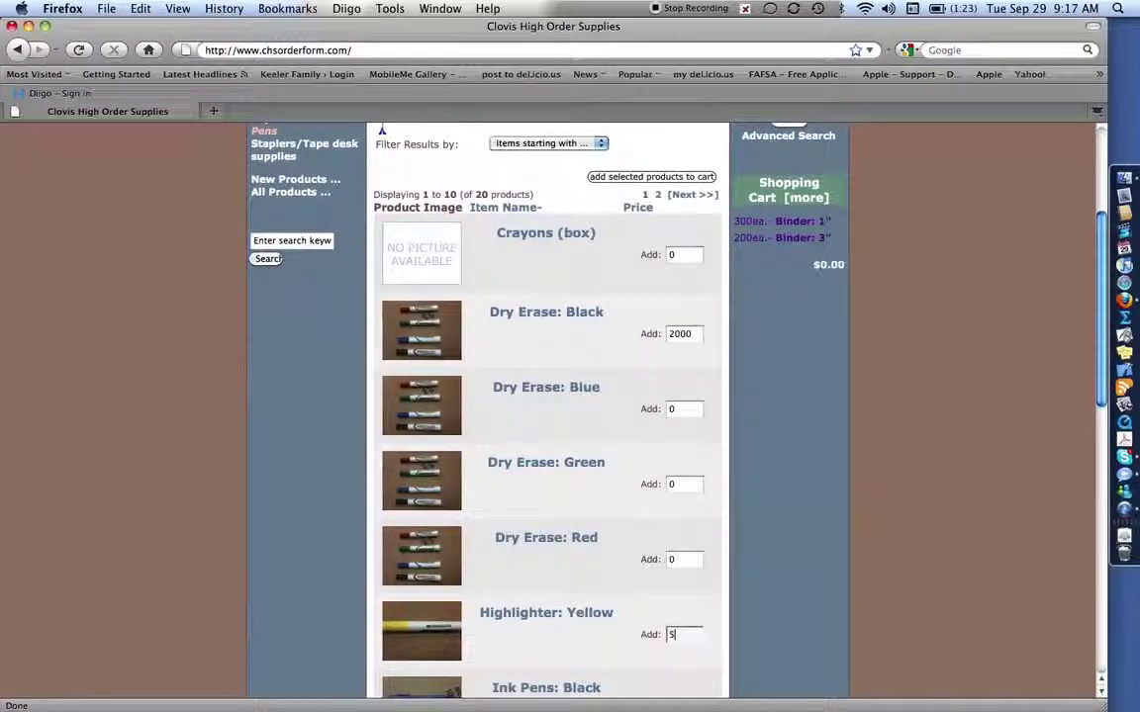
{"action": "scroll", "coordinate": [529, 641], "scroll_direction": "down", "scroll_amount": 9}
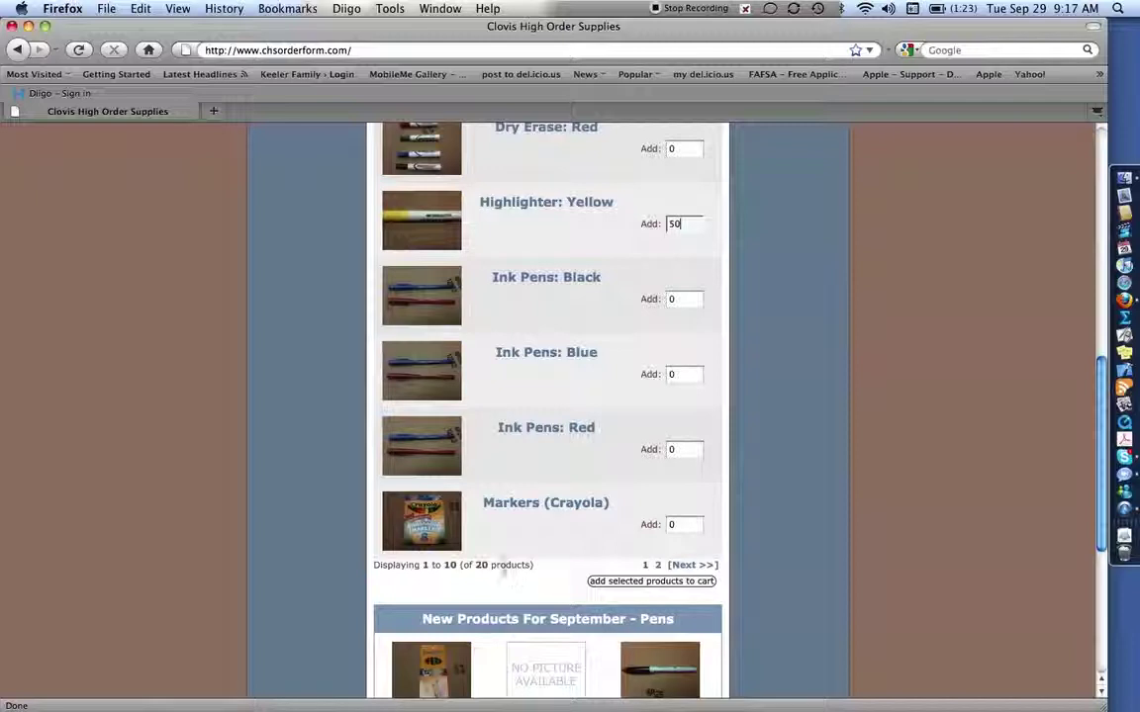
{"action": "left_click_drag", "start_coordinate": [491, 565], "coordinate": [421, 566]}
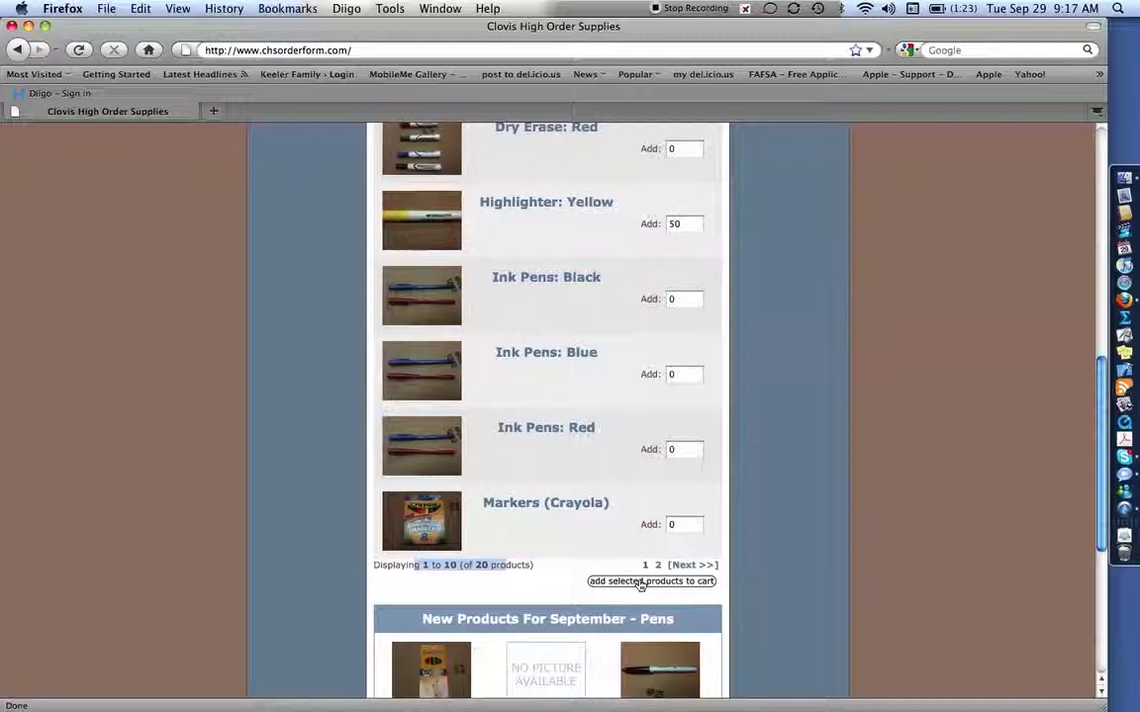
{"action": "left_click", "coordinate": [641, 582]}
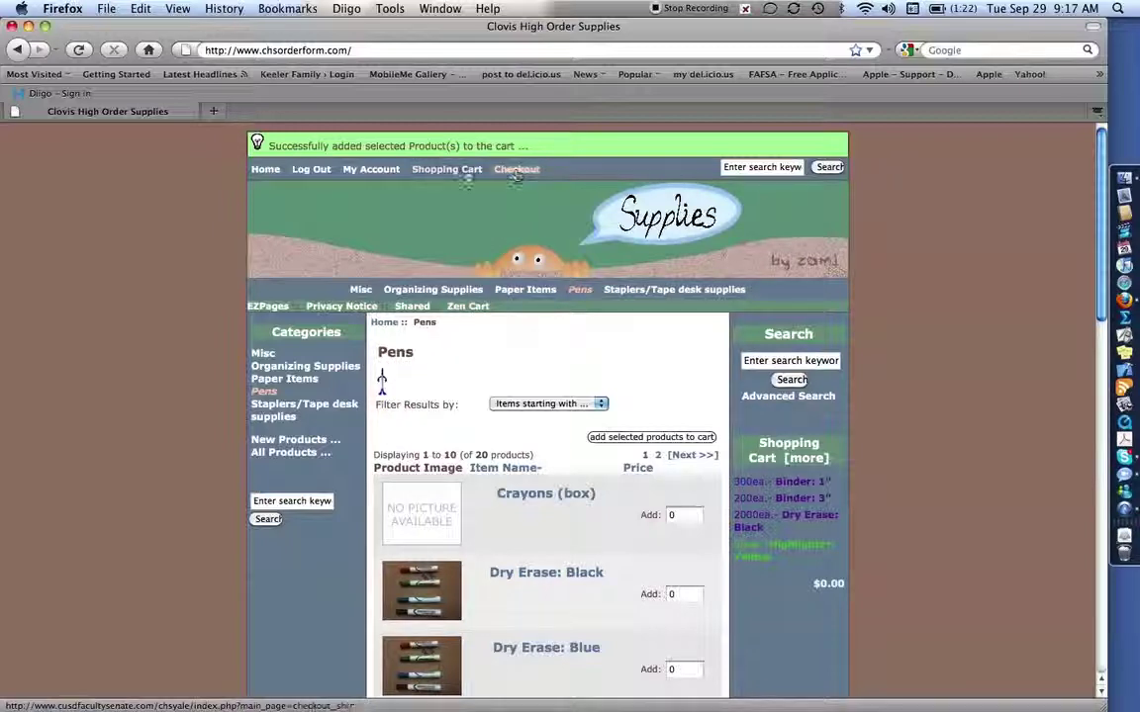
Open the cart contents and review the four items totaling 2550 units, flagged out of stock
{"action": "left_click", "coordinate": [788, 455]}
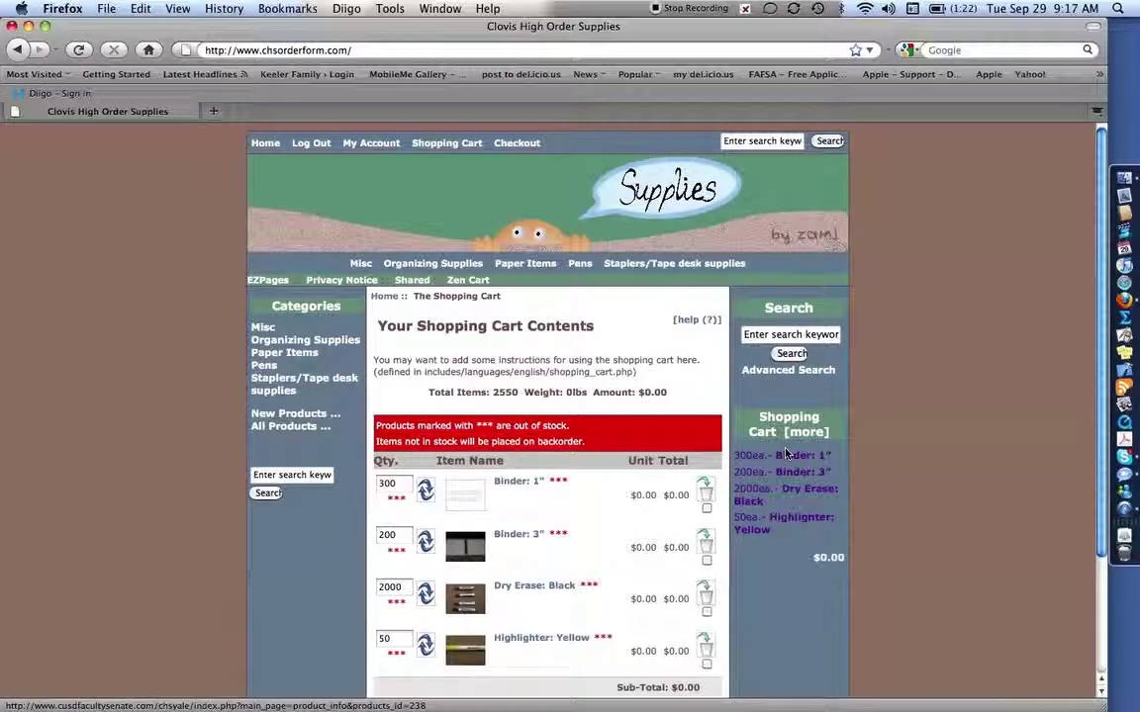
{"action": "left_click_drag", "start_coordinate": [427, 426], "coordinate": [592, 444]}
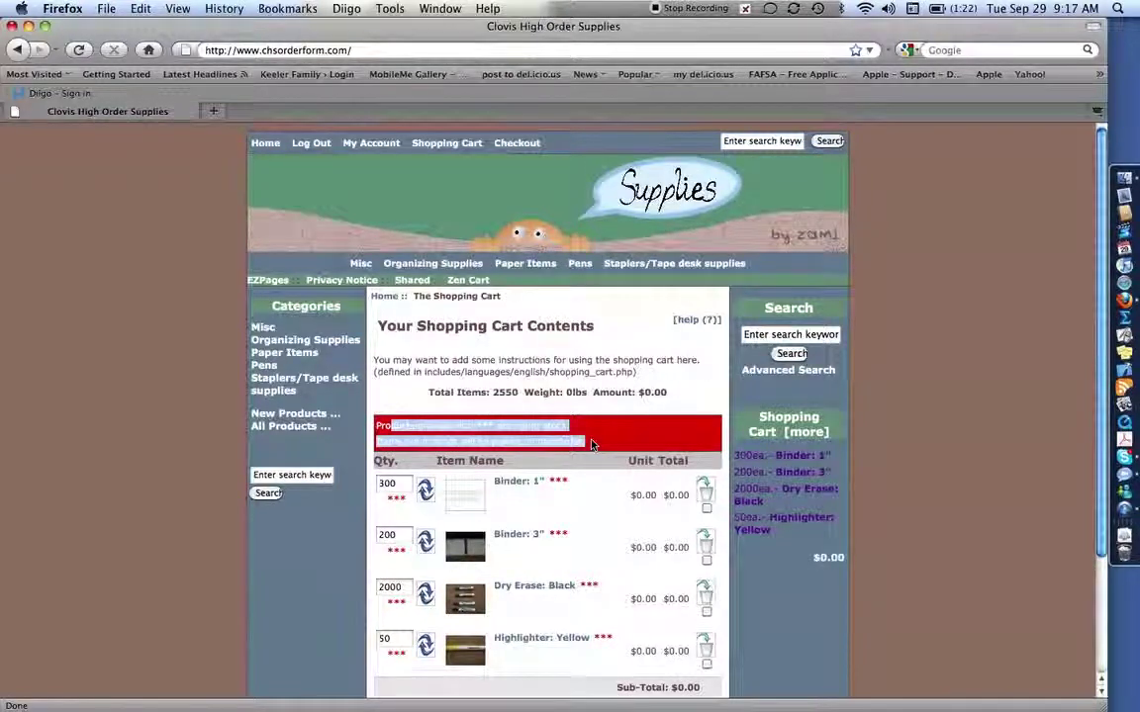
{"action": "scroll", "coordinate": [592, 444], "scroll_direction": "down", "scroll_amount": 3}
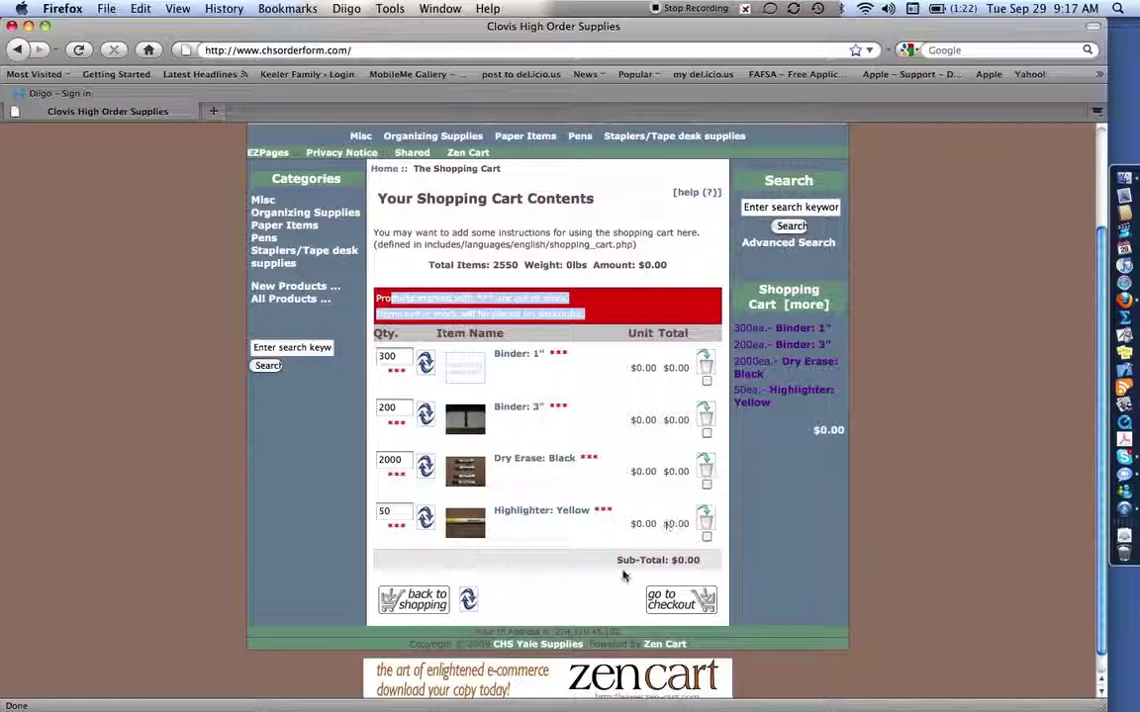
Check out with Walk In pickup and the note 'THIS IS A FAKE ORDER DO NOT FILL!'
{"action": "left_click", "coordinate": [685, 603]}
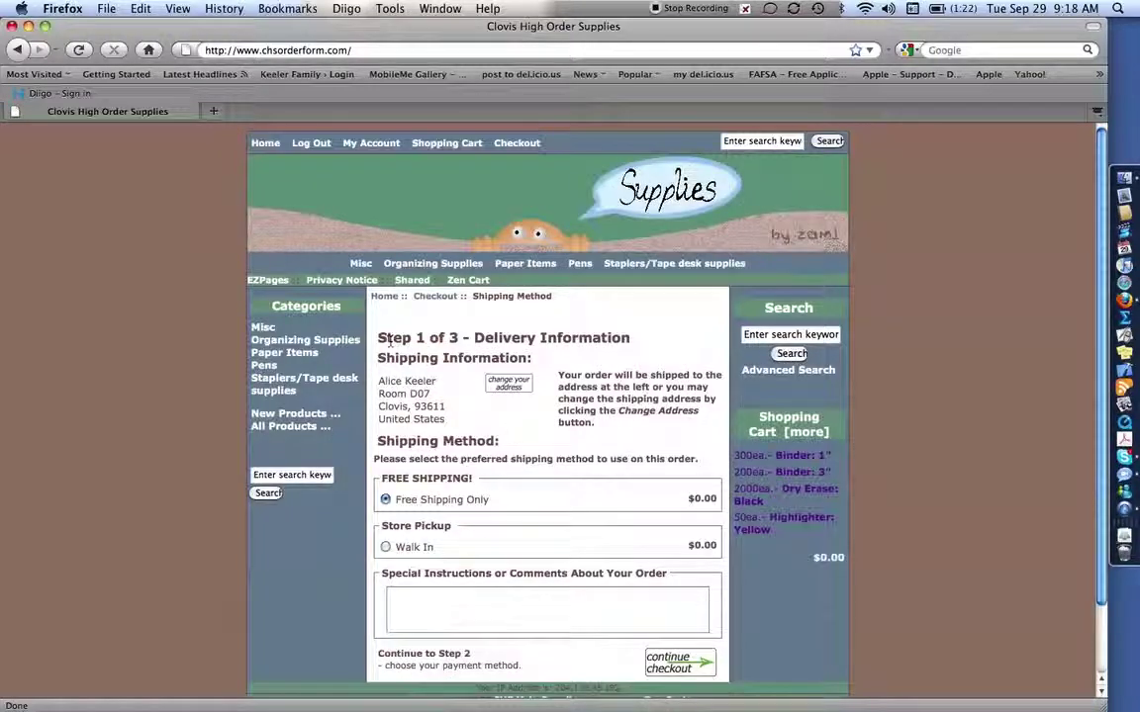
{"action": "left_click_drag", "start_coordinate": [390, 341], "coordinate": [574, 342]}
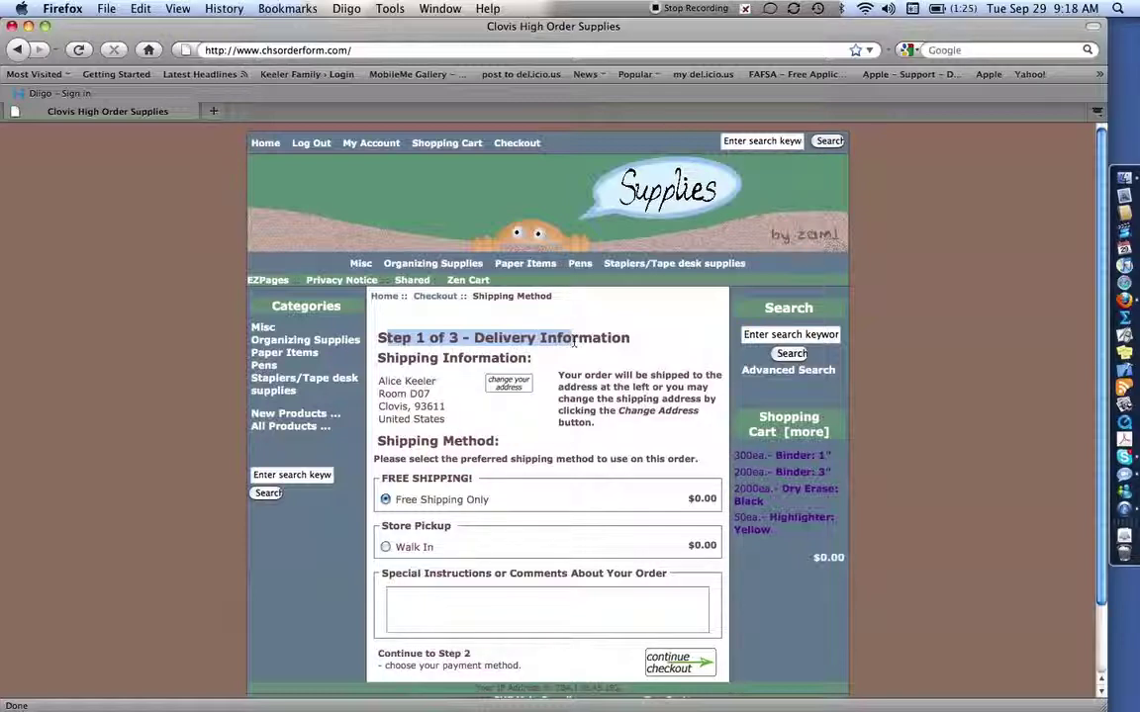
{"action": "scroll", "coordinate": [574, 341], "scroll_direction": "down", "scroll_amount": 1}
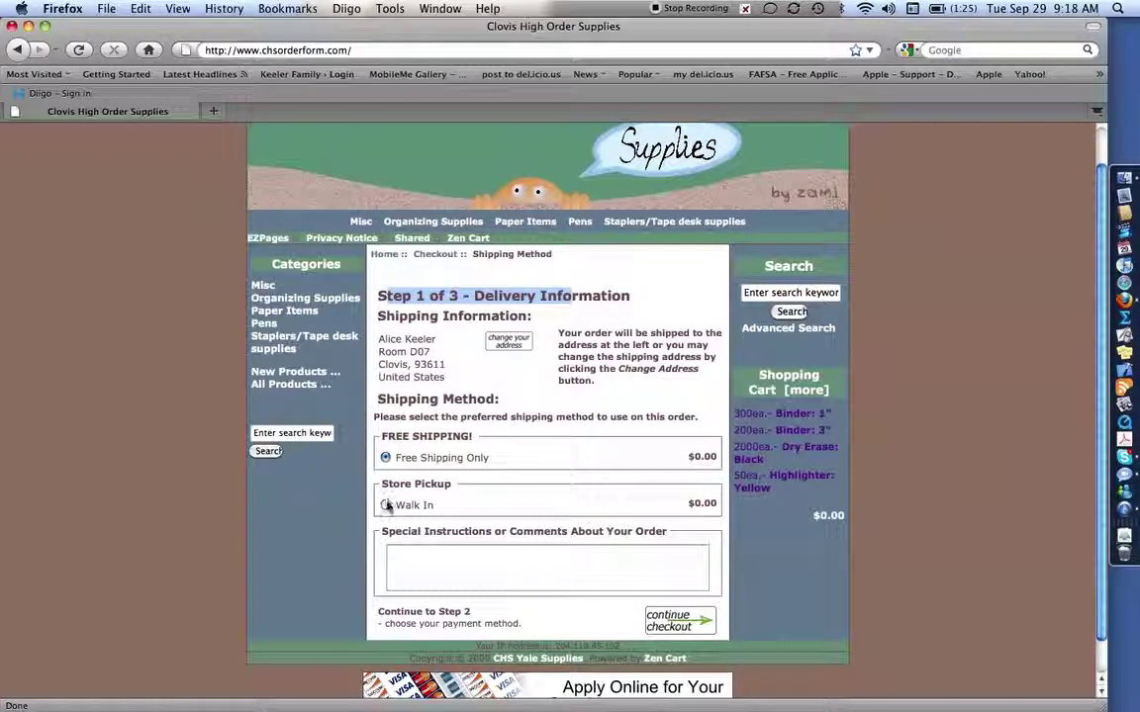
{"action": "left_click", "coordinate": [386, 505]}
{"action": "left_click", "coordinate": [452, 562]}
{"action": "type", "text": "Special Instructions"}
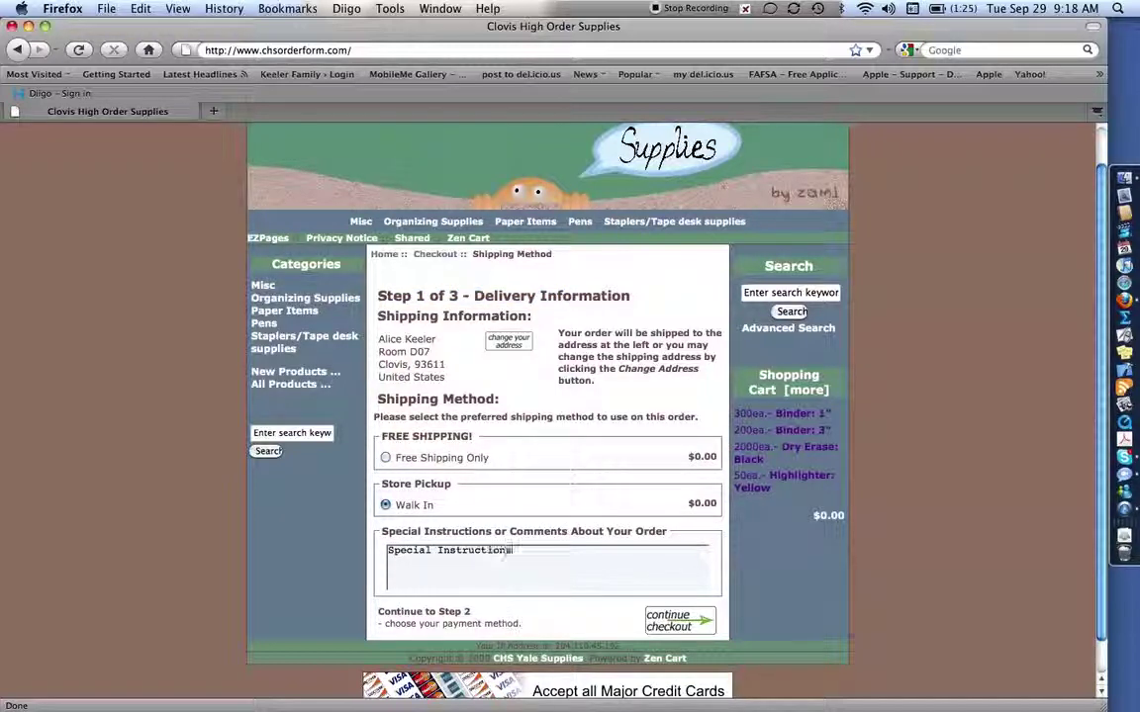
{"action": "type", "text": " Here:"}
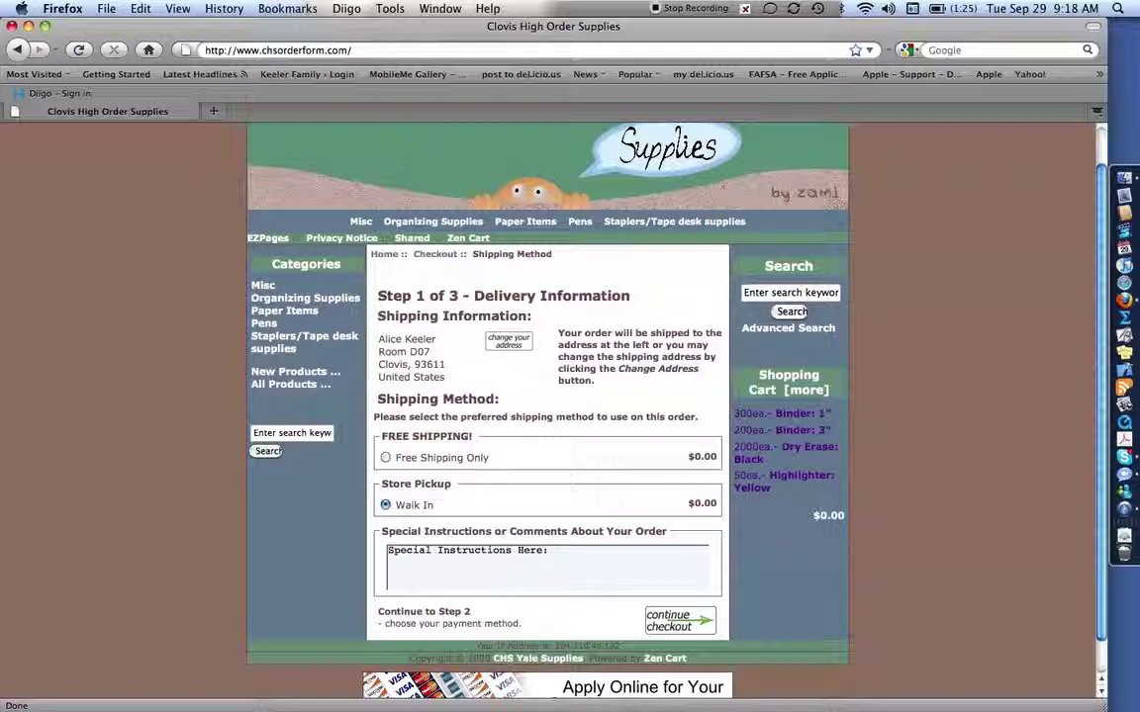
{"action": "type", "text": " THIS I"}
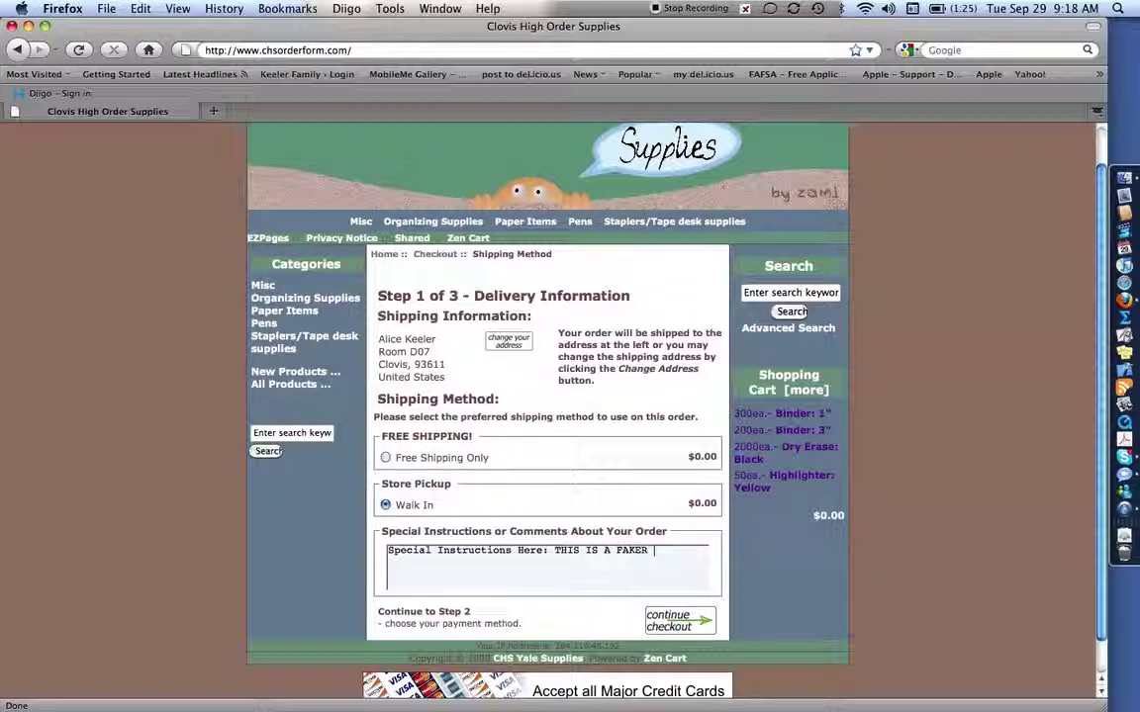
{"action": "type", "text": "S A FAKE ORDER DO NOT FILL!"}
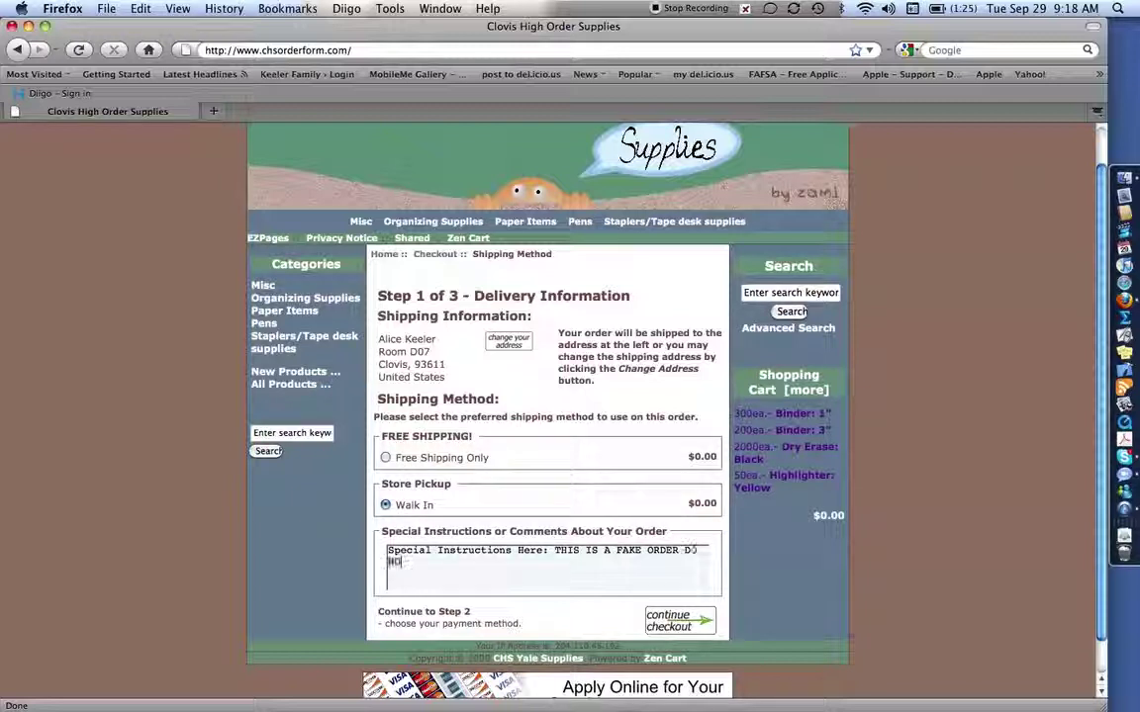
{"action": "left_click", "coordinate": [681, 623]}
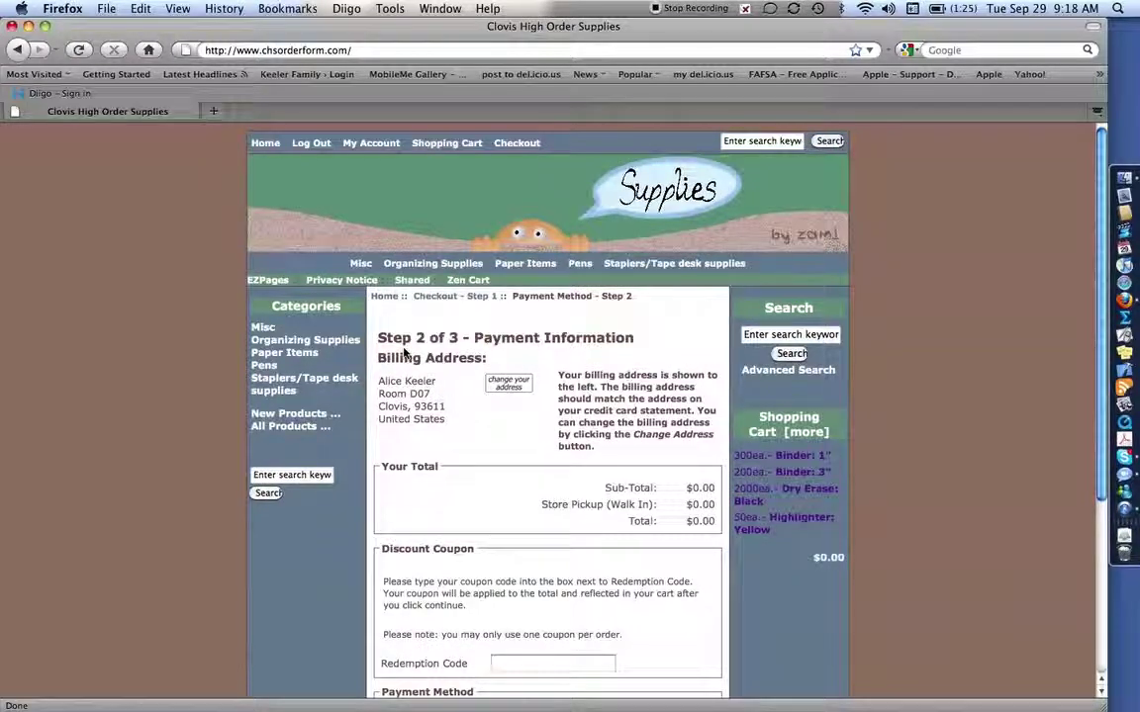
Review Step 2 Payment Information and continue to Step 3 Order Confirmation
{"action": "left_click_drag", "start_coordinate": [377, 340], "coordinate": [458, 340]}
{"action": "scroll", "coordinate": [460, 343], "scroll_direction": "down", "scroll_amount": 3}
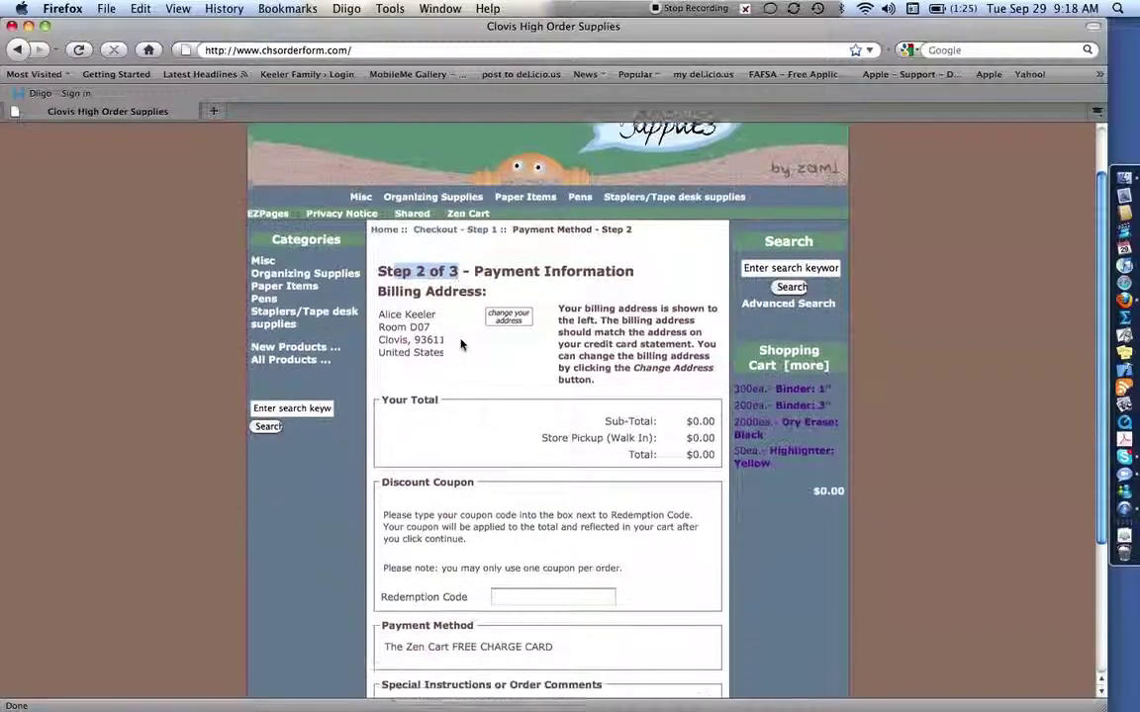
{"action": "scroll", "coordinate": [460, 343], "scroll_direction": "down", "scroll_amount": 3}
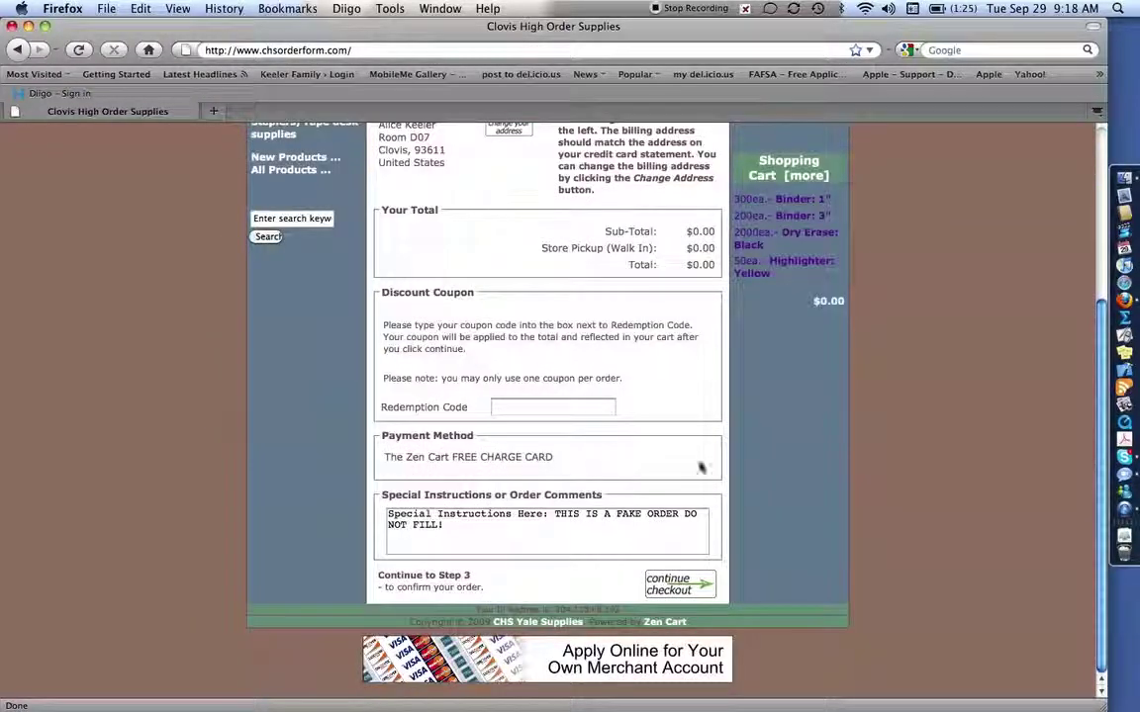
{"action": "left_click", "coordinate": [685, 598]}
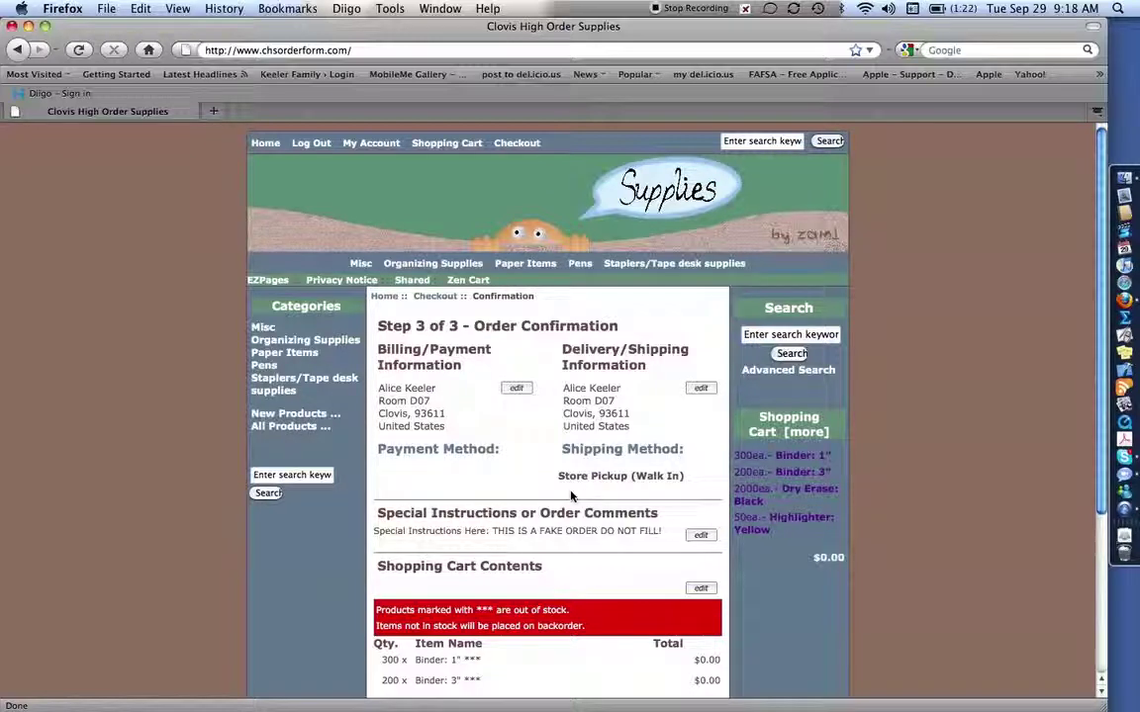
Confirm the Step 3 order of four out-of-stock items with Store Pickup (Walk In) and a $0.00 total
{"action": "left_click_drag", "start_coordinate": [378, 325], "coordinate": [472, 334]}
{"action": "scroll", "coordinate": [472, 316], "scroll_direction": "down", "scroll_amount": 5}
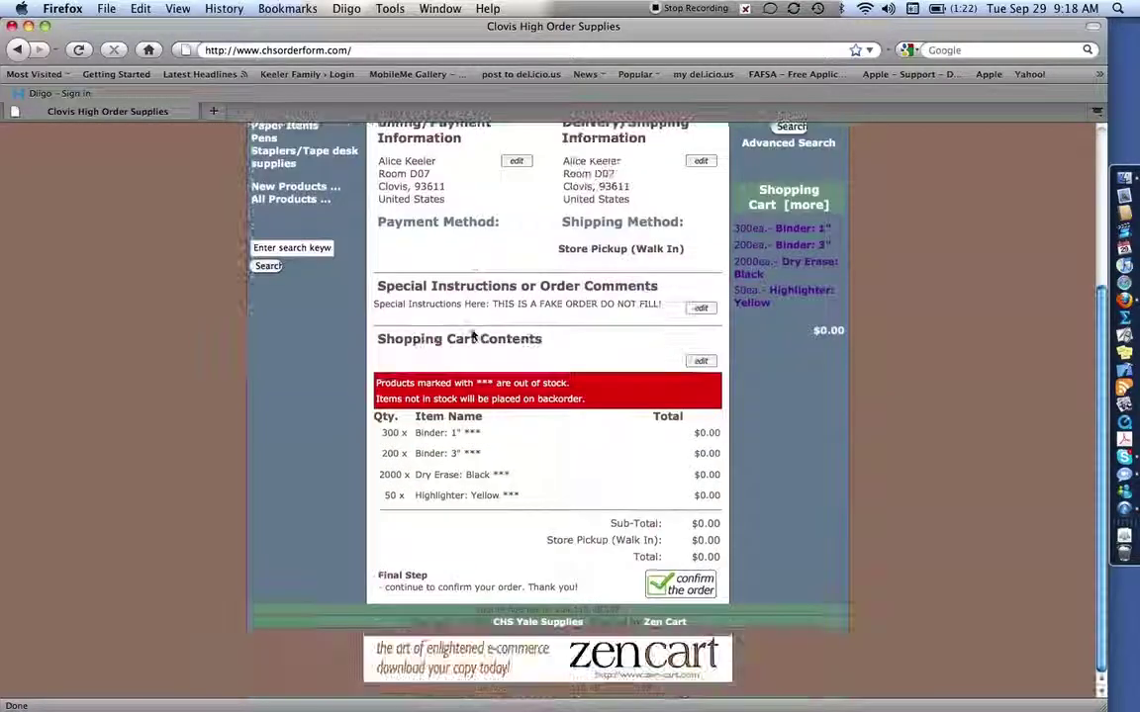
{"action": "left_click", "coordinate": [671, 594]}
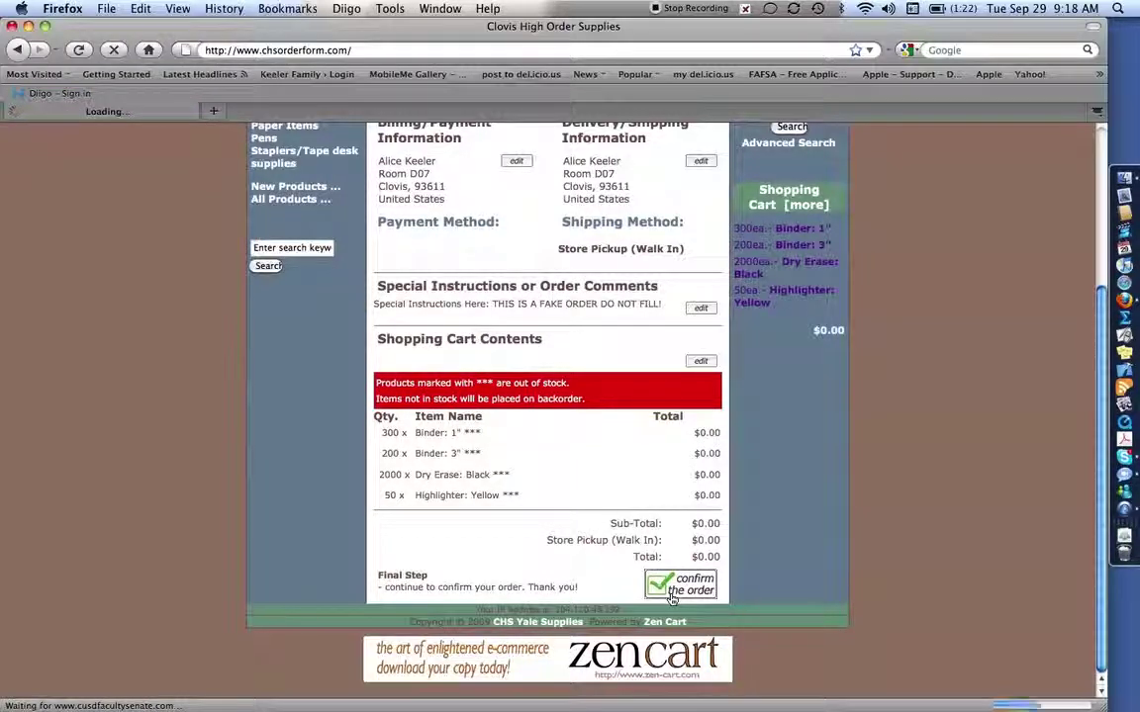